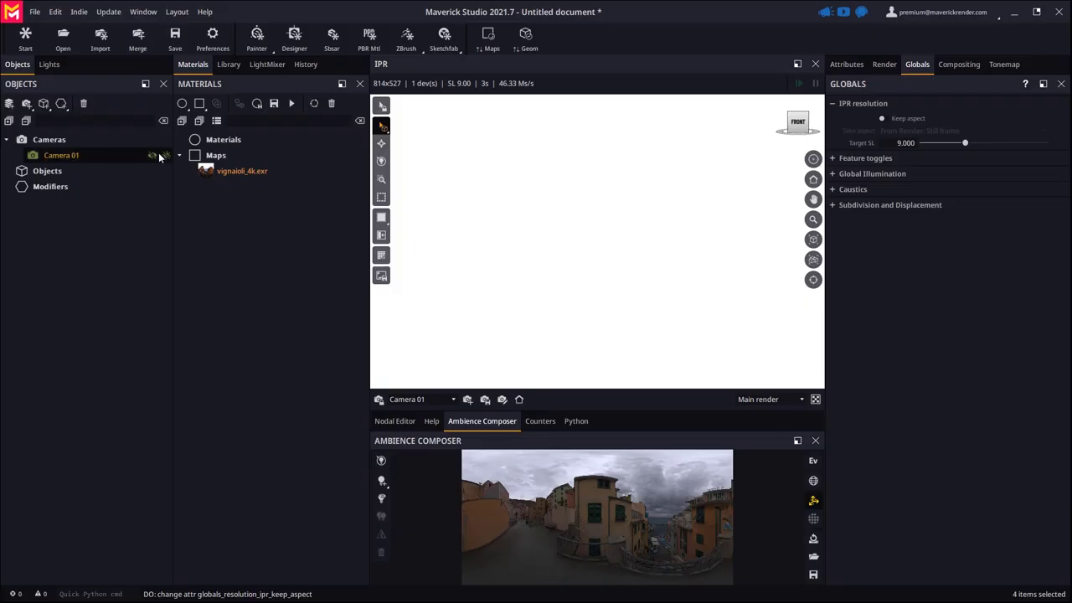
Add a primitive object to the scene and change its shape type to Plane.
click(61, 104)
click(911, 280)
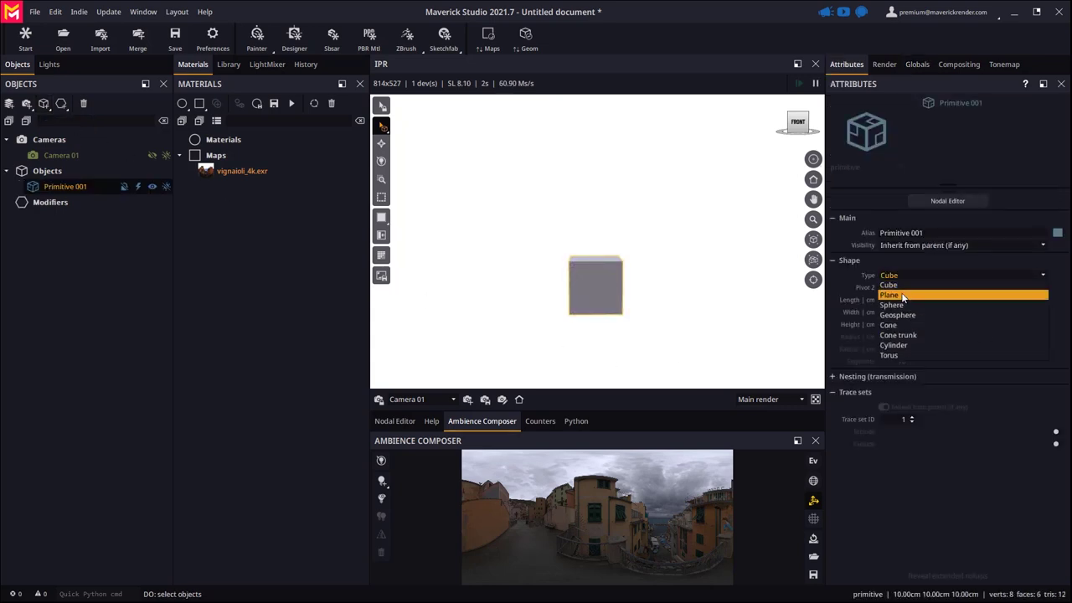
click(911, 290)
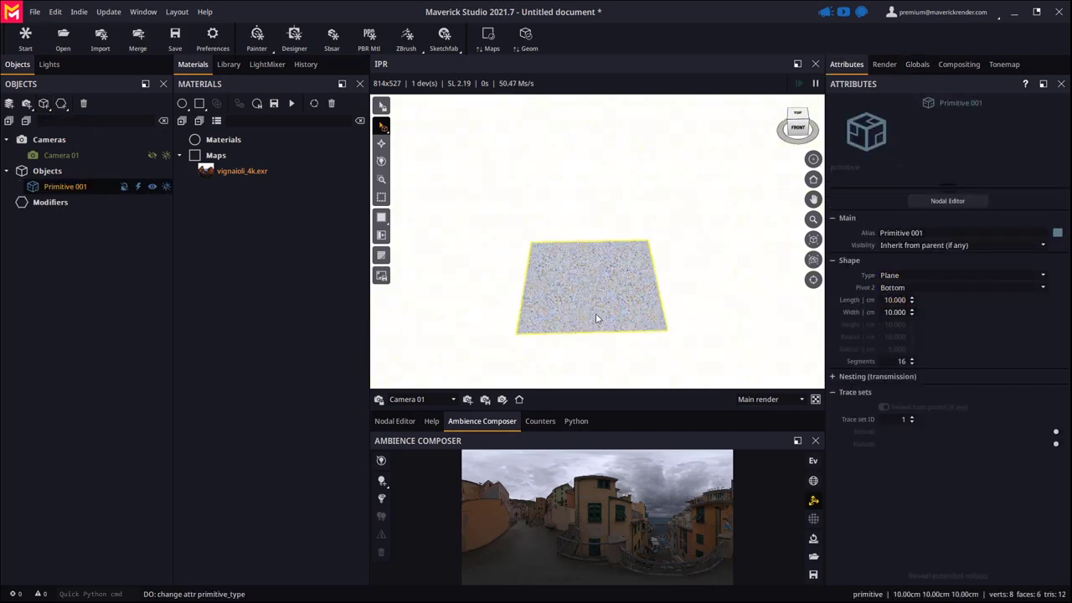
Set the plane's length and width to 20 cm each.
click(895, 299)
text(20)
key(Tab)
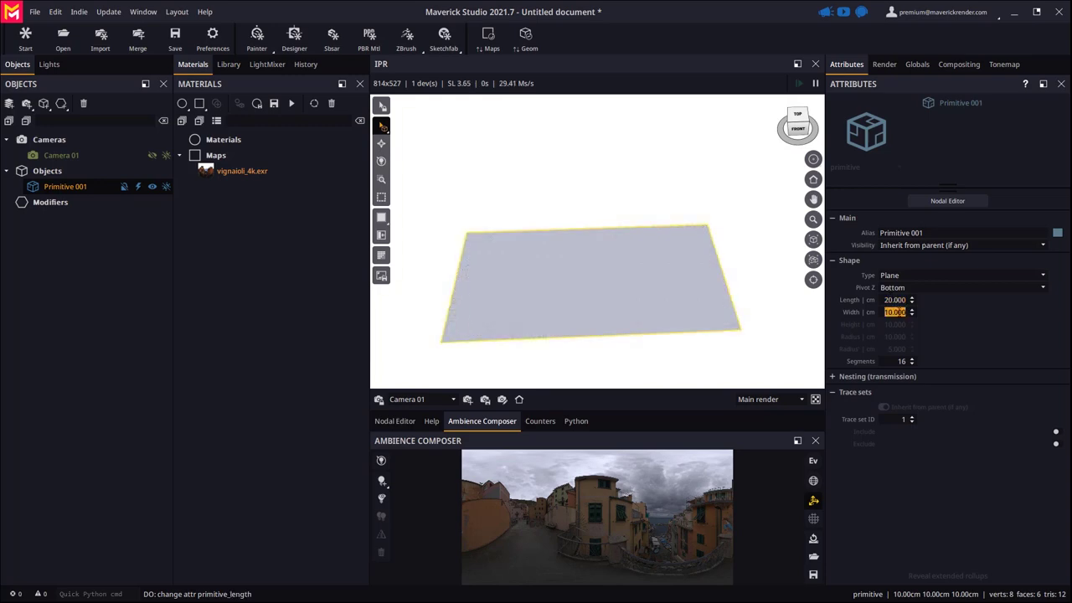
text(20)
key(Return)
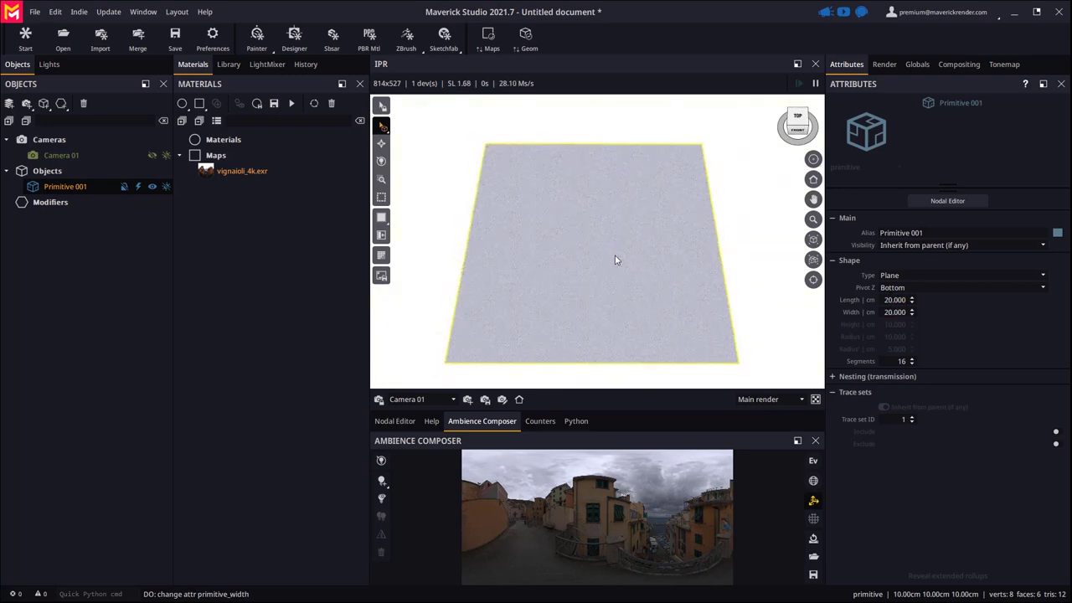
Create a standard material and assign it to the plane in the viewport.
click(182, 103)
mouse_move(201, 122)
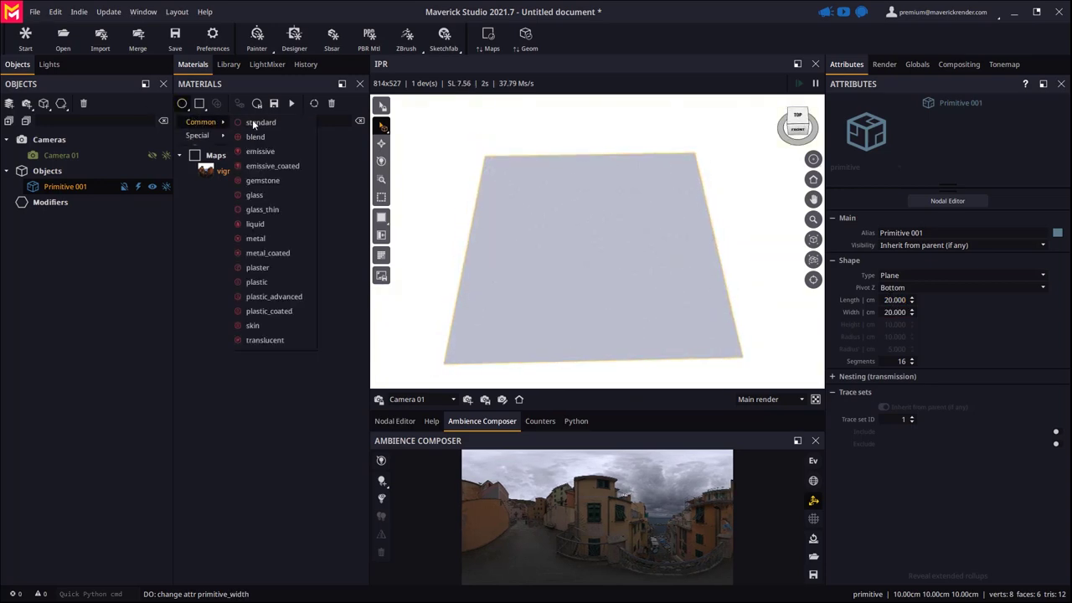
click(252, 120)
drag(239, 156, 535, 268)
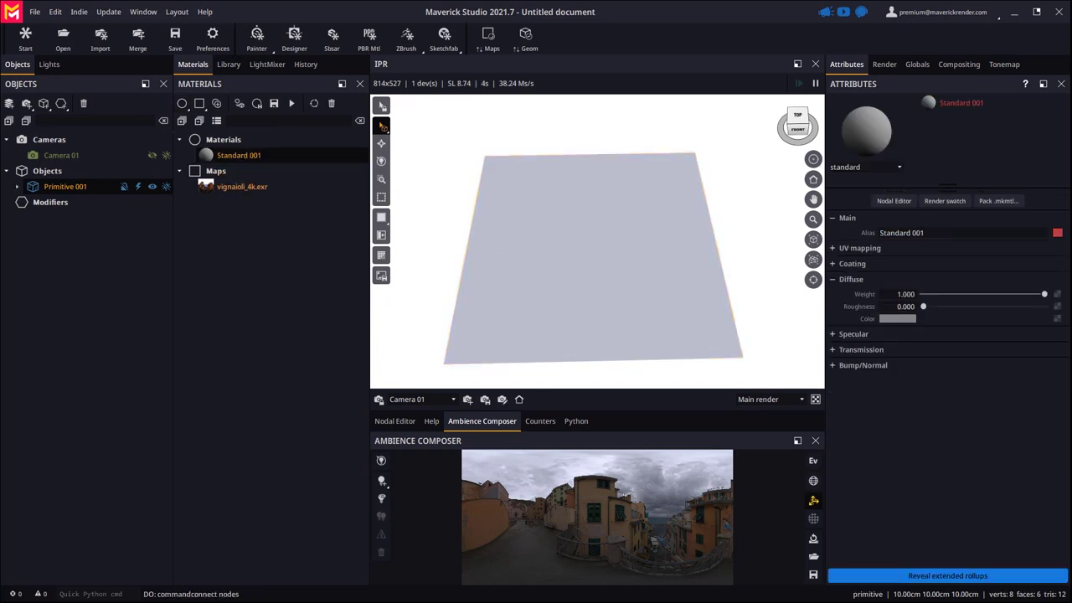
Apply the orfeas-green Unsplash JPG image to the plane as its diffuse color map and deselect everything.
drag(1061, 299, 611, 259)
click(343, 312)
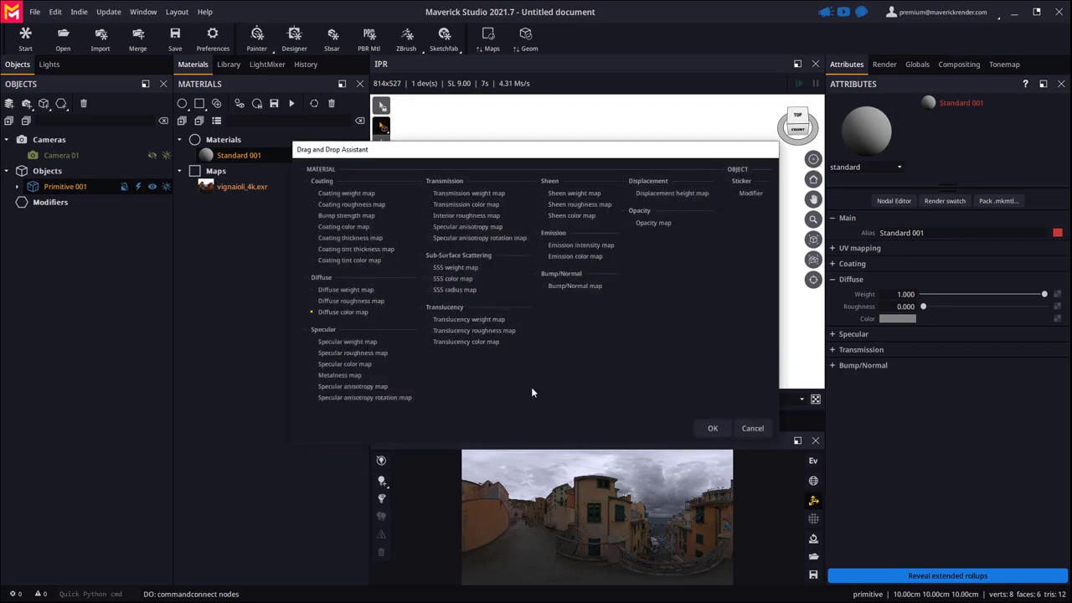
click(727, 432)
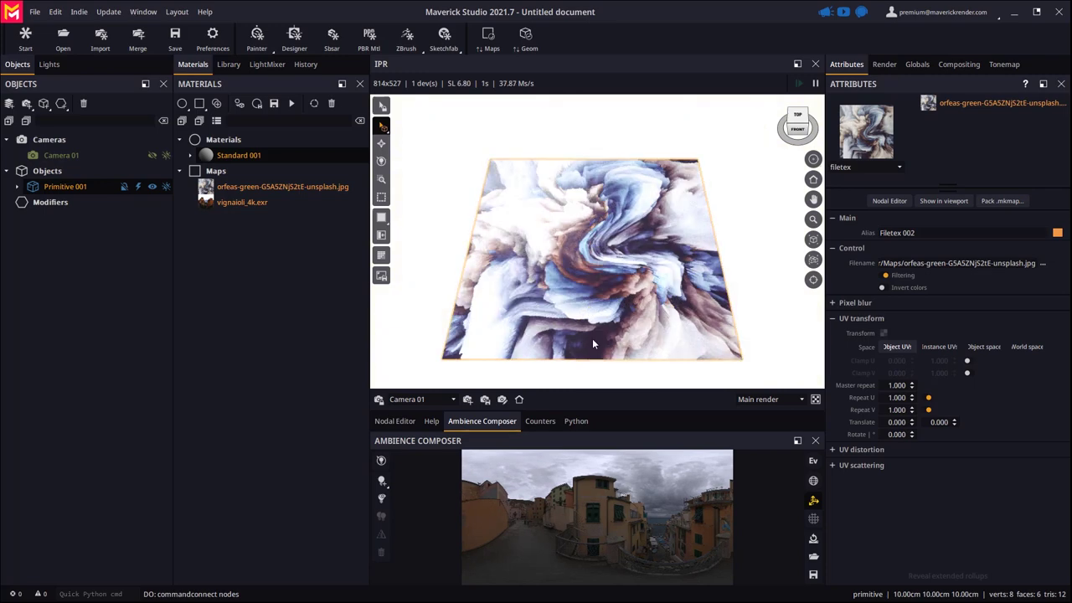
click(116, 274)
Place the chamfered box from the library's scatter sources at the middle of the plane.
click(229, 65)
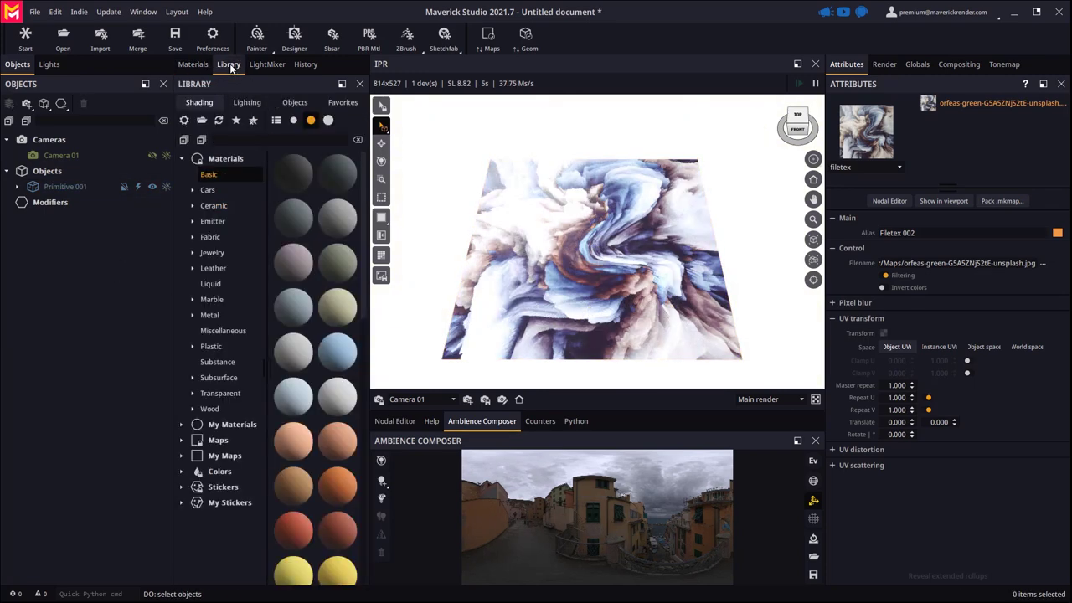
click(293, 104)
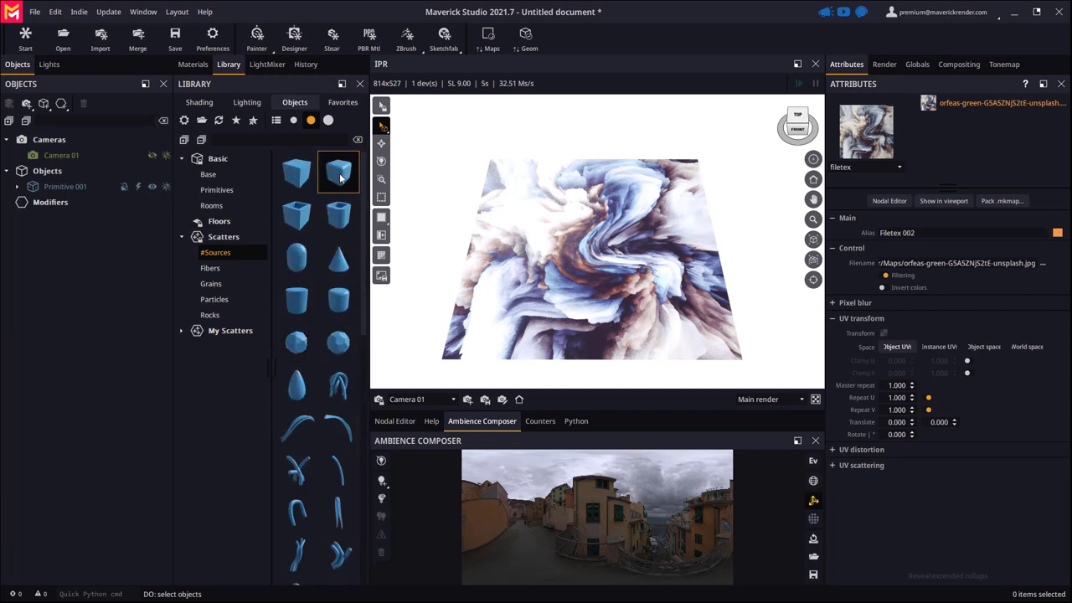
drag(339, 176, 593, 240)
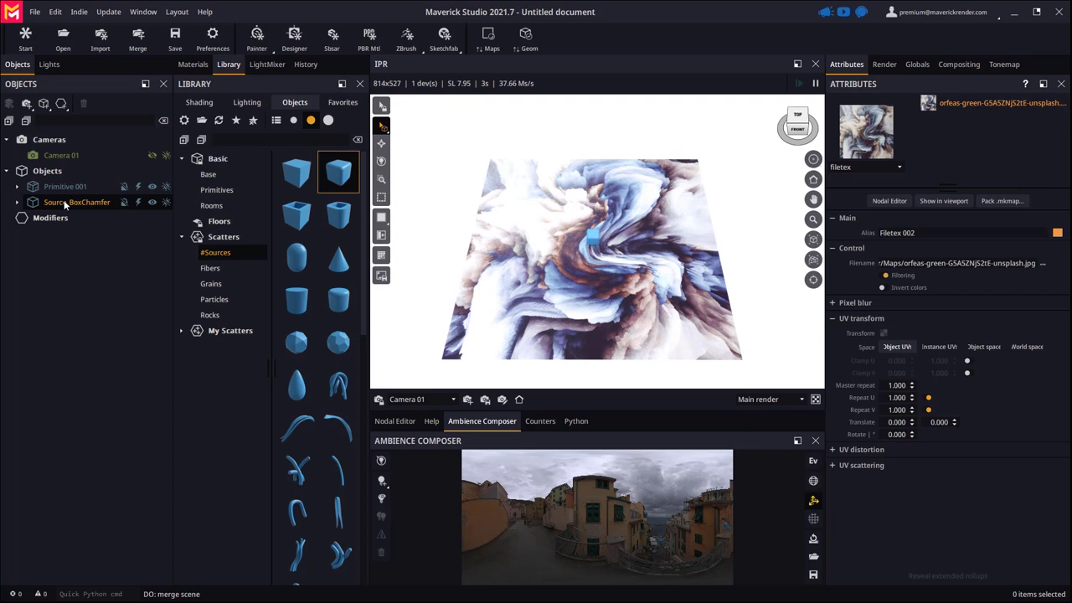
Create a scatter modifier, apply it to the plane (Primitive 001) and assign Source_BoxChamfer as its Source 1.
click(63, 103)
click(80, 164)
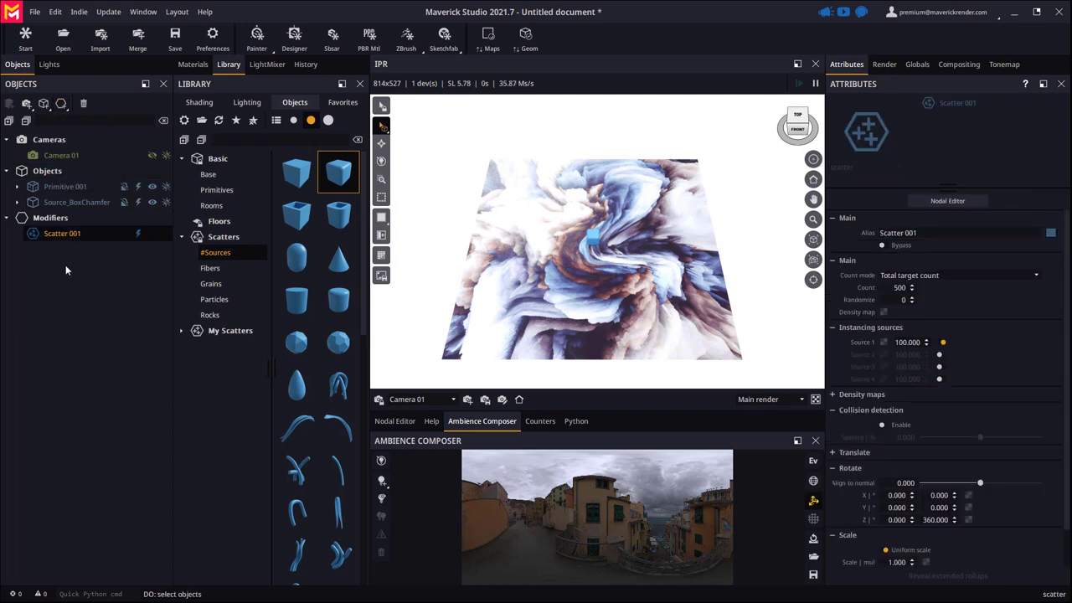
drag(65, 237, 71, 187)
click(883, 342)
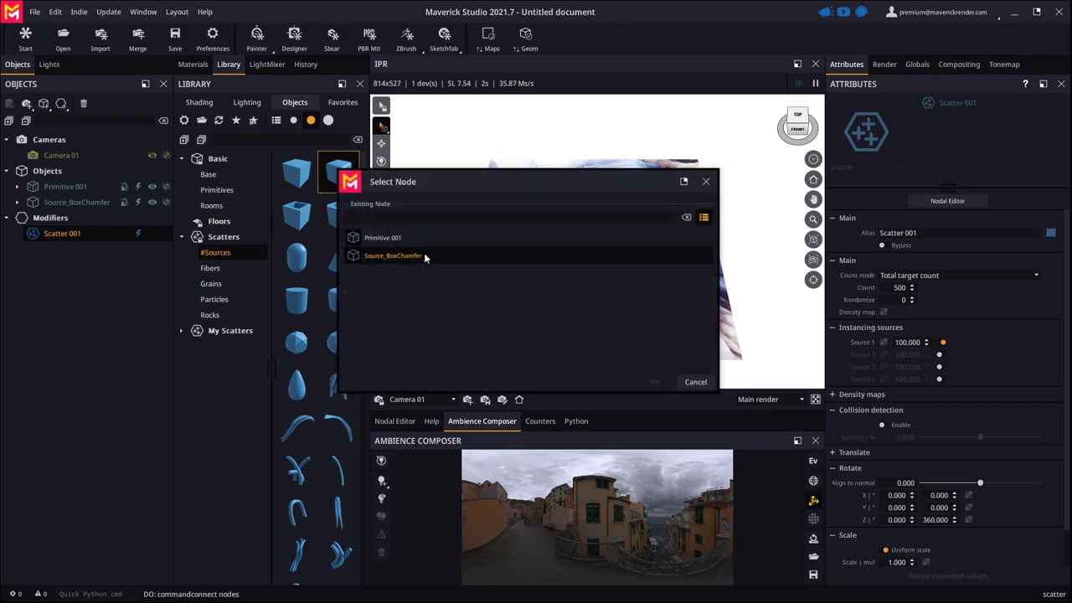
double_click(389, 256)
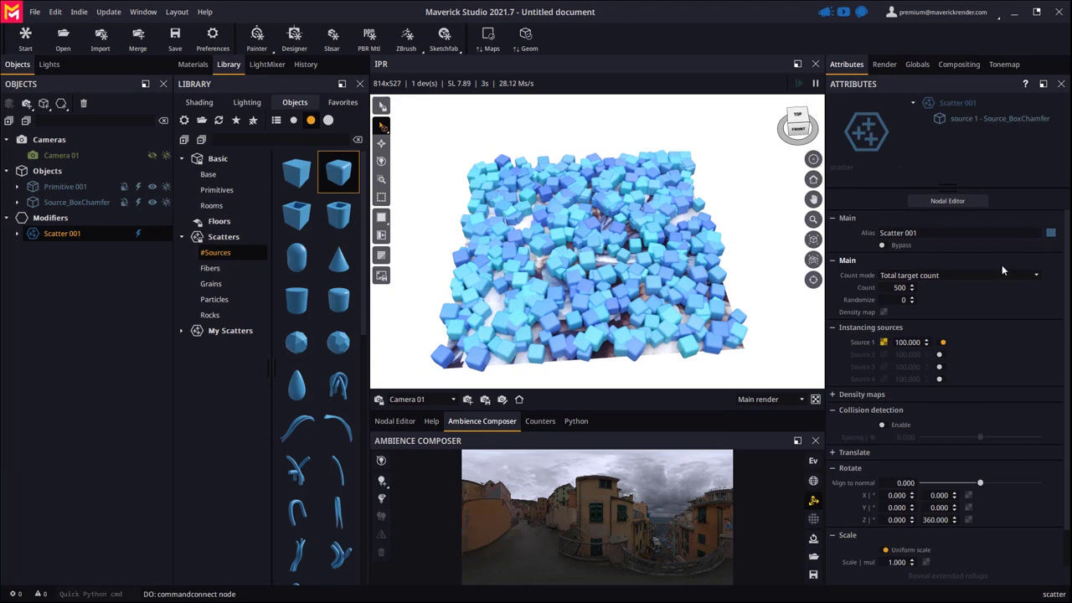
Switch the scatter's count mode to Per square count and set its maximum Z rotation to 0°.
click(1022, 276)
click(905, 296)
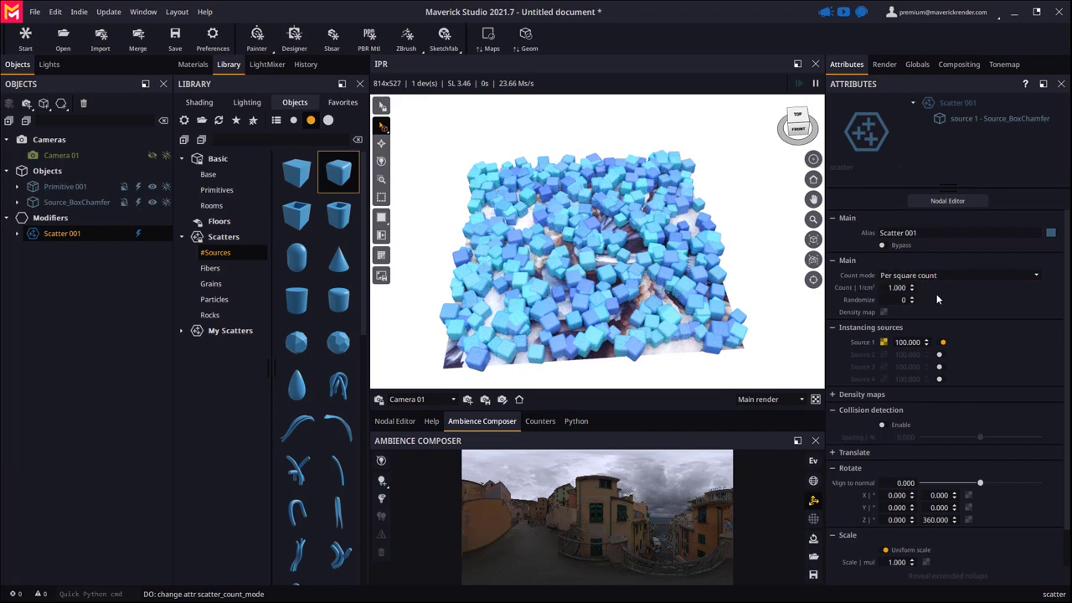
scroll(969, 330, down, 1)
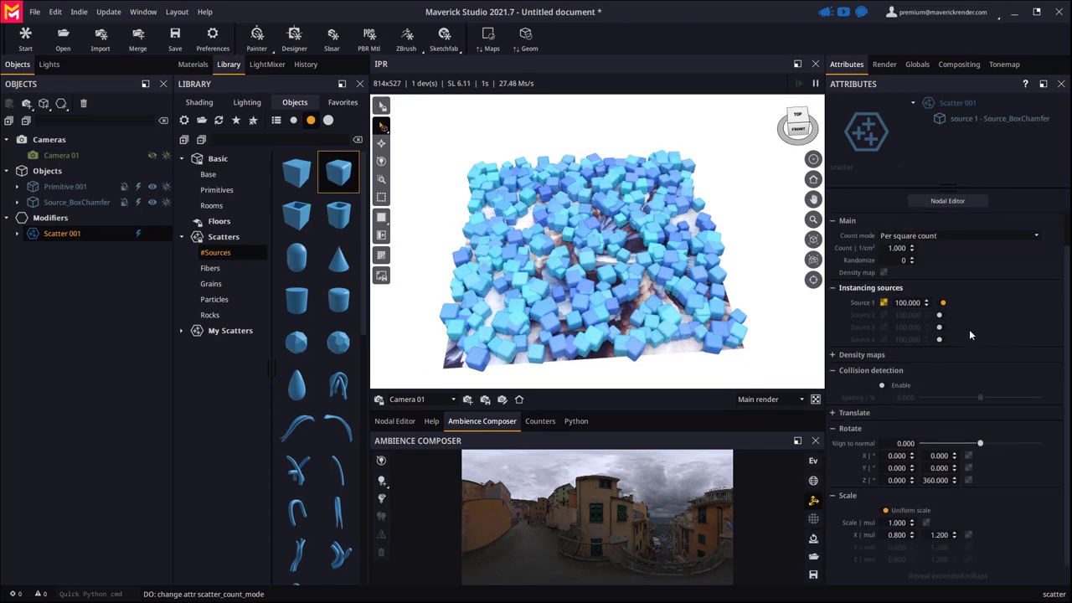
click(927, 480)
text(0)
key(Return)
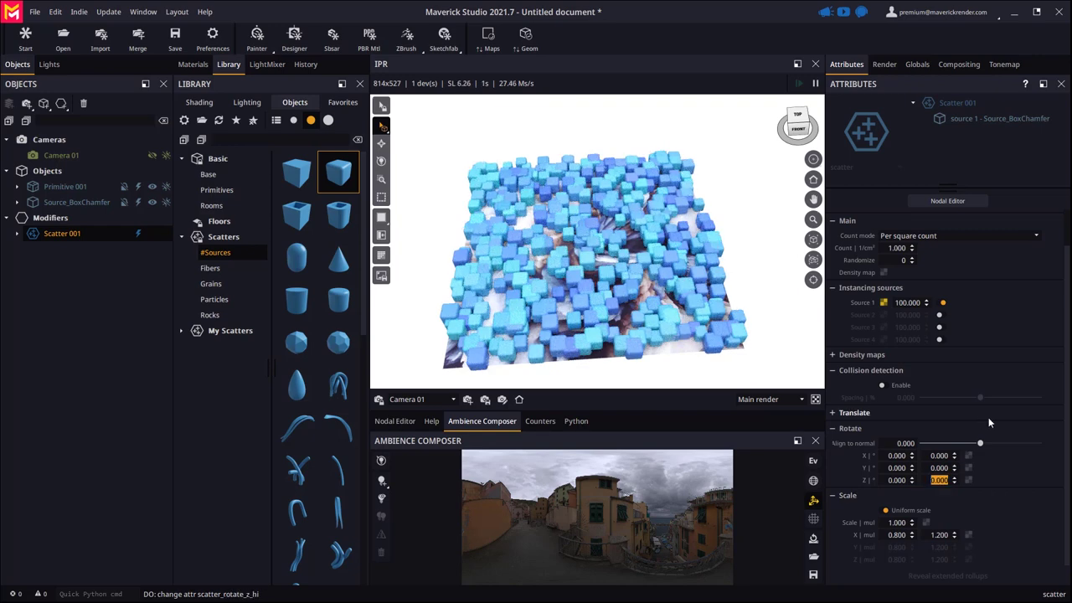
Set the scatter's overall scale multiplier to 0.1 and hide the original Source_BoxChamfer object from the render.
double_click(898, 522)
text(0.1)
key(Return)
drag(579, 290, 598, 300)
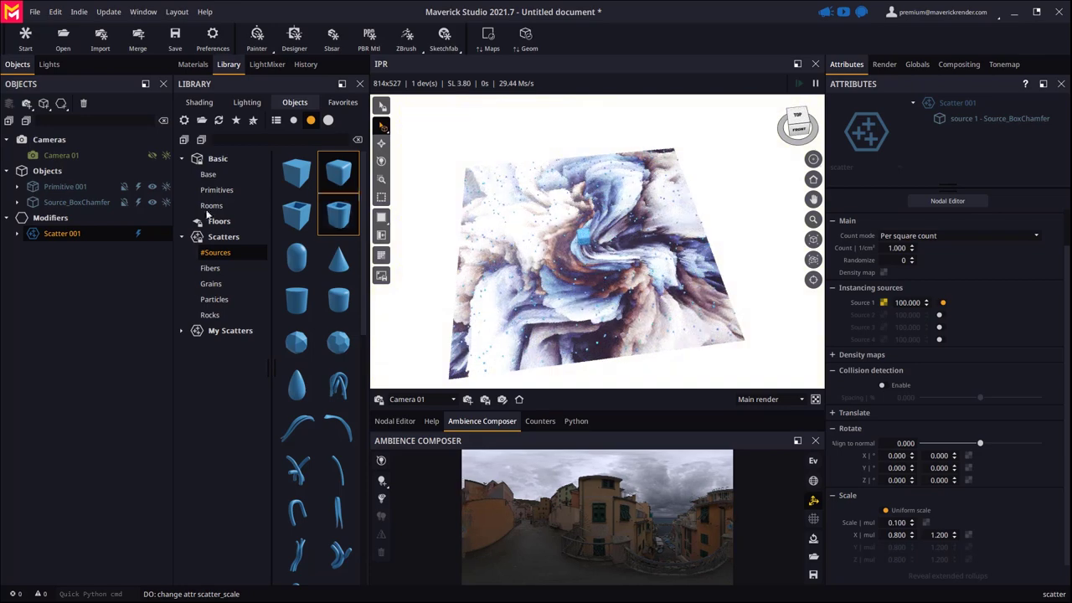
click(141, 203)
Set the scatter's count to 150 per square centimetre.
scroll(548, 288, up, 5)
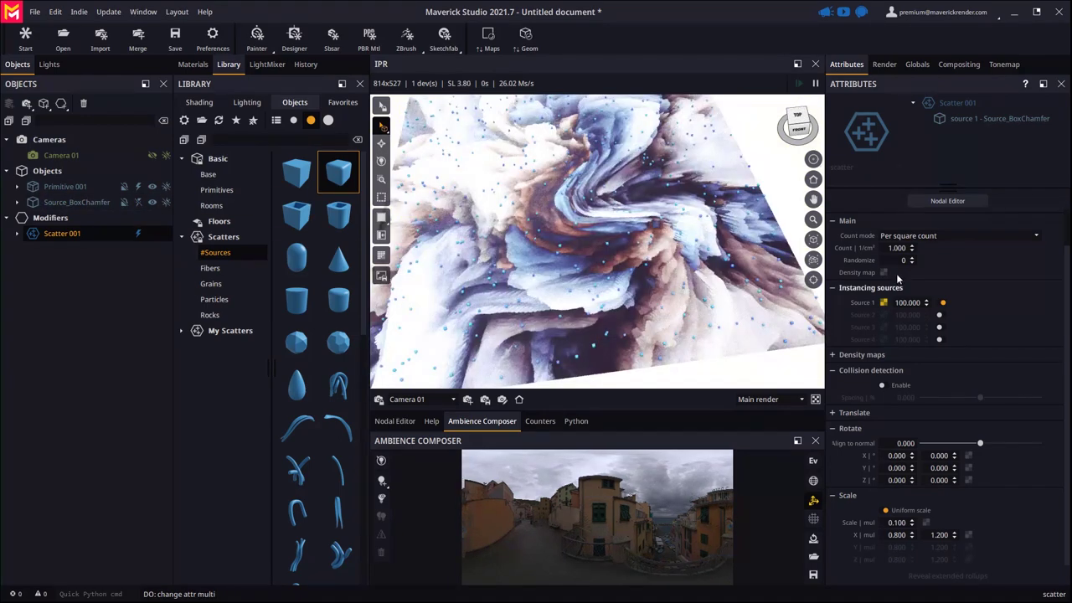
double_click(896, 247)
text(150)
key(Return)
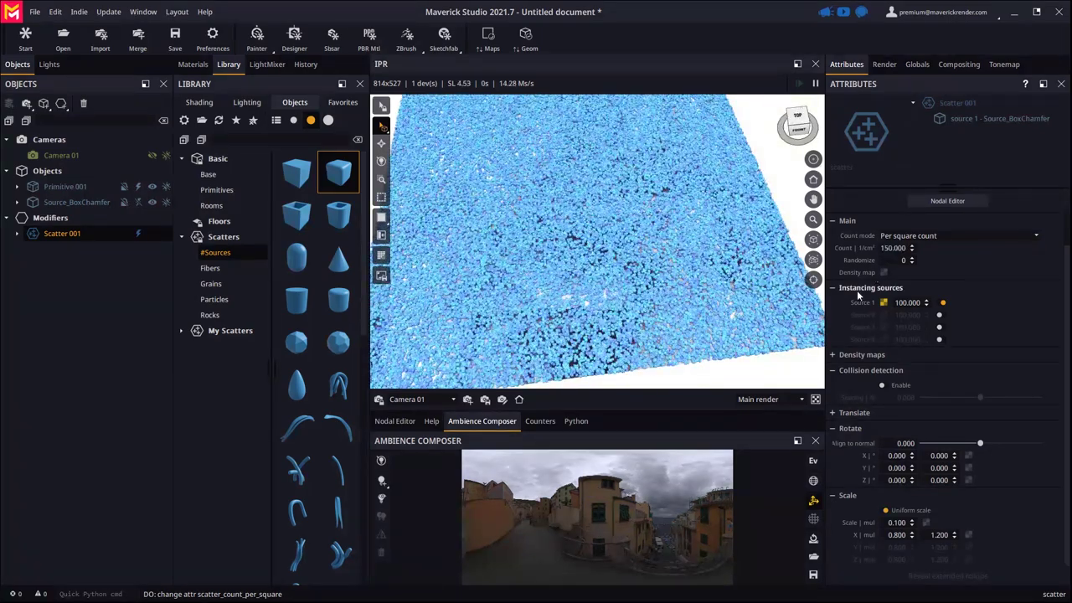
Set the scatter's count to 350 per square centimetre.
double_click(895, 248)
text(350)
key(Return)
drag(564, 311, 596, 322)
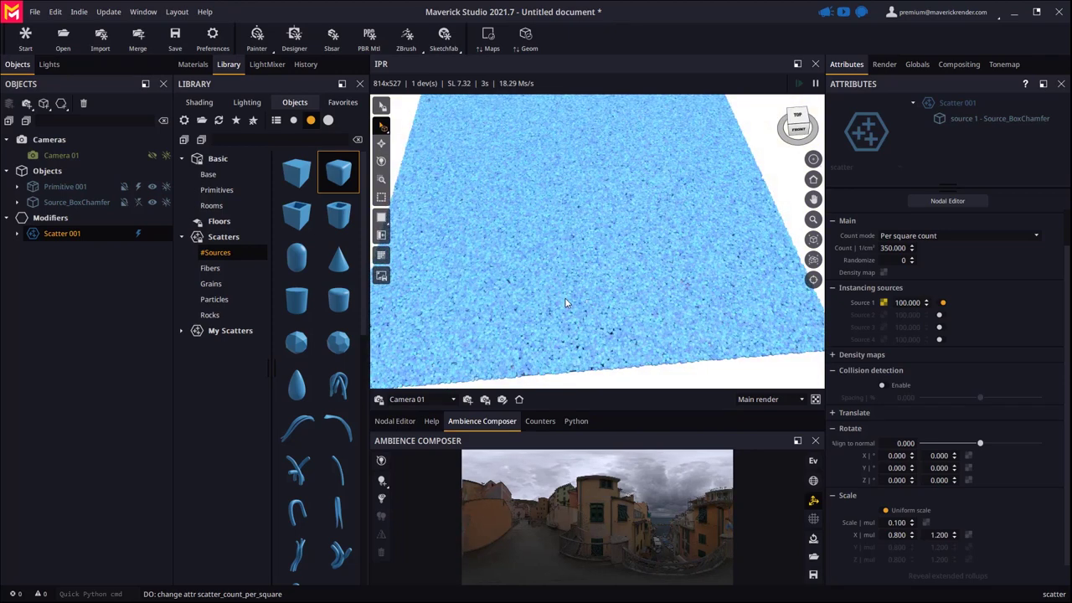
Create a plastic material as a node in the Nodal Editor.
click(193, 65)
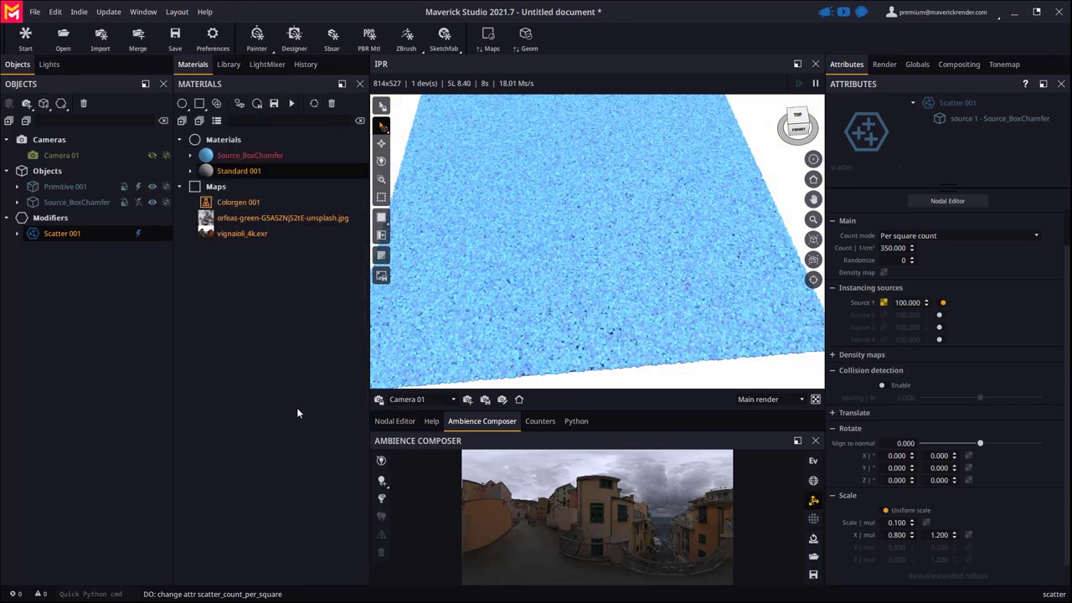
click(403, 424)
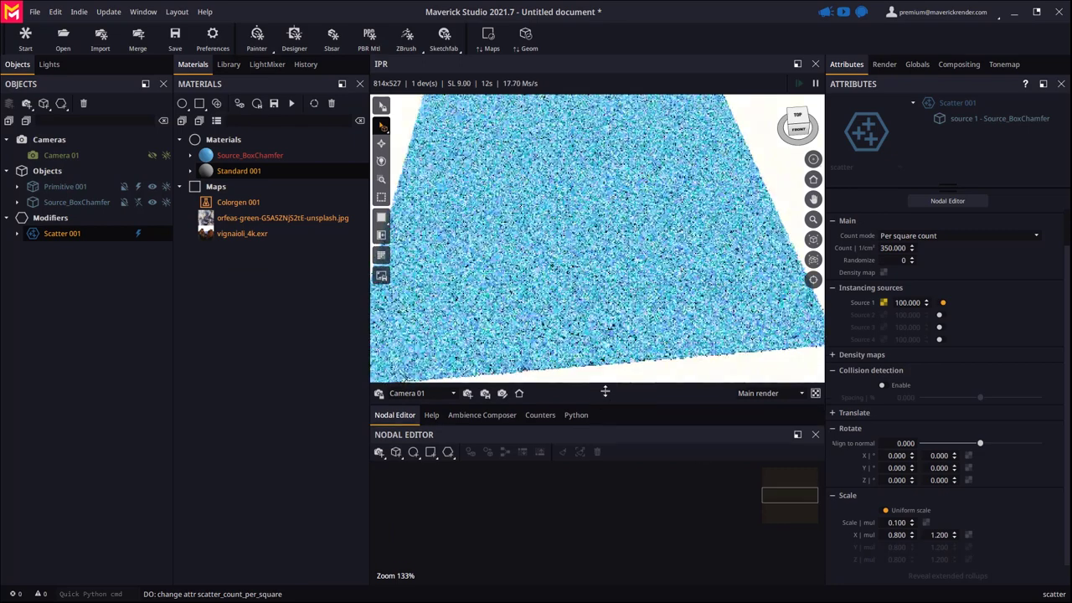
right_click(561, 472)
mouse_move(595, 565)
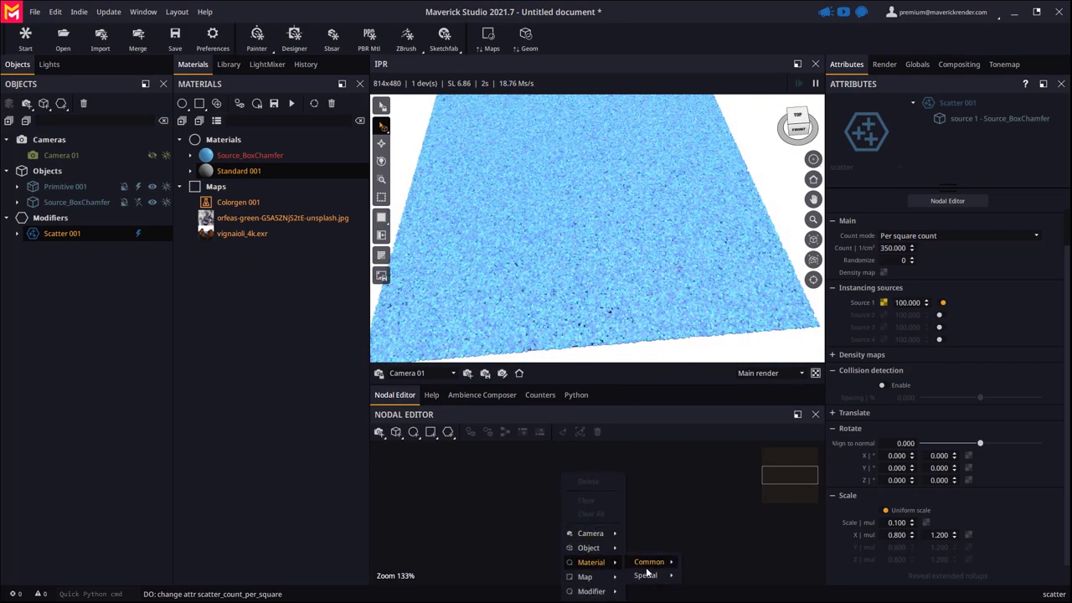
mouse_move(653, 568)
click(708, 561)
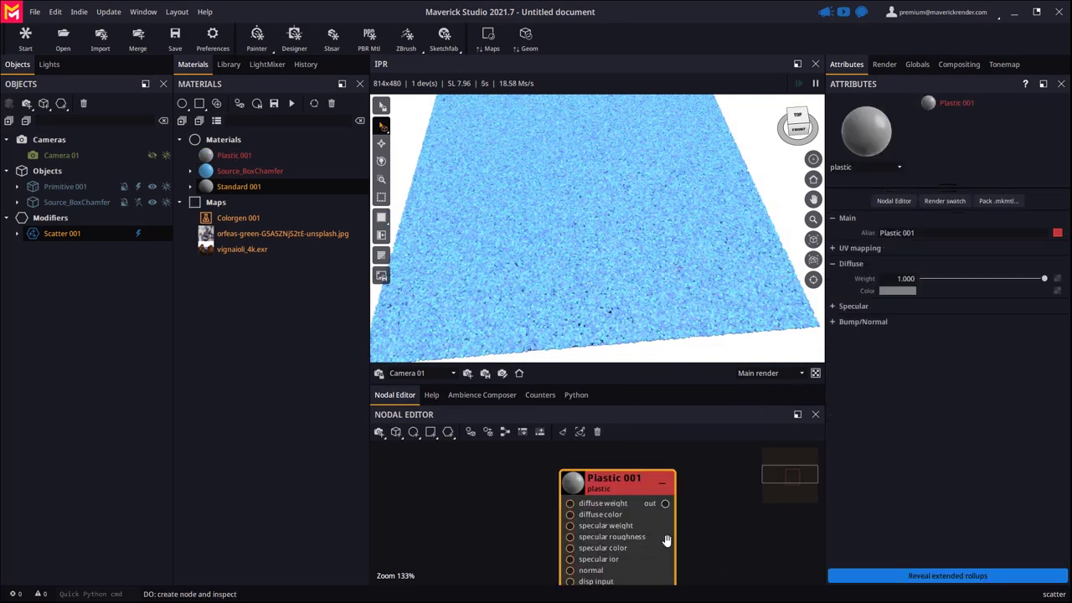
Duplicate the orfeas-green image map, add the copy to the node graph and connect its output to Plastic 001's diffuse color.
click(281, 234)
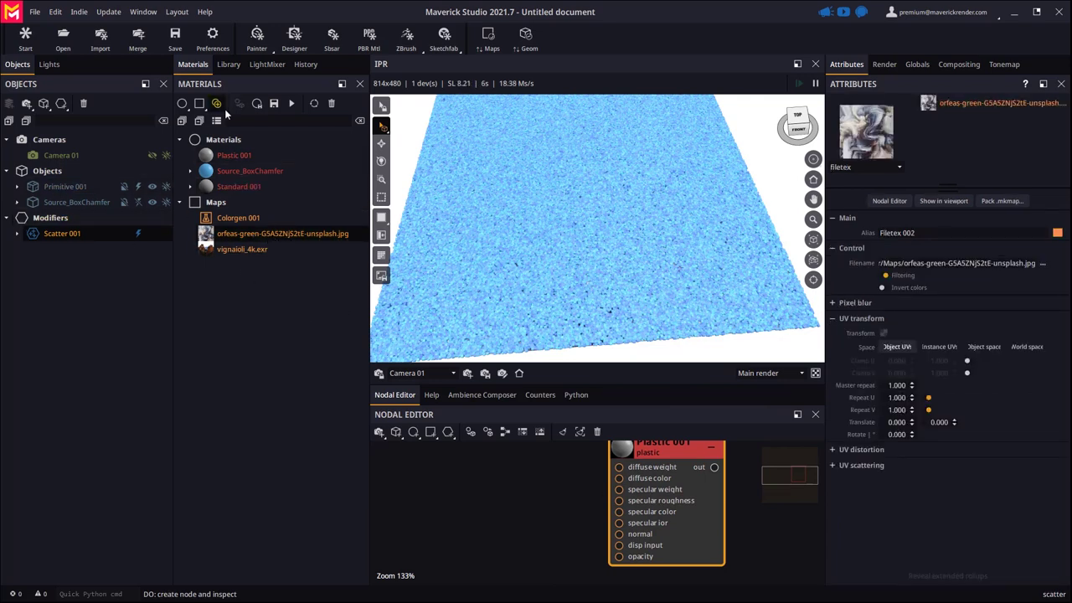
drag(293, 247, 489, 493)
drag(635, 512, 683, 524)
drag(540, 544, 667, 490)
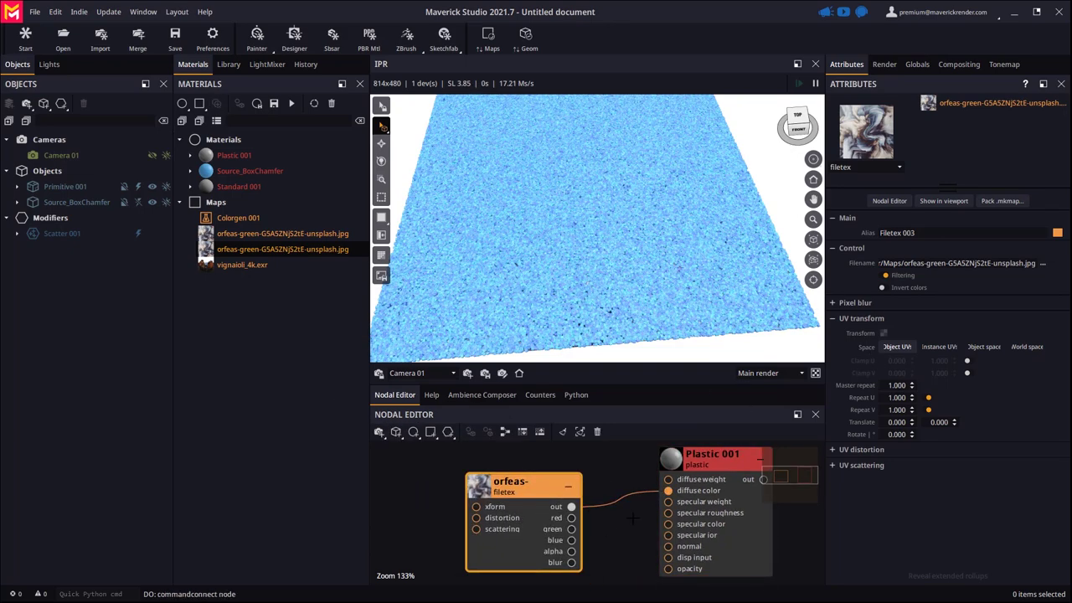
Set the duplicated map's UV space to Instance UVs and assign Plastic 001 to Source_BoxChamfer.
click(938, 347)
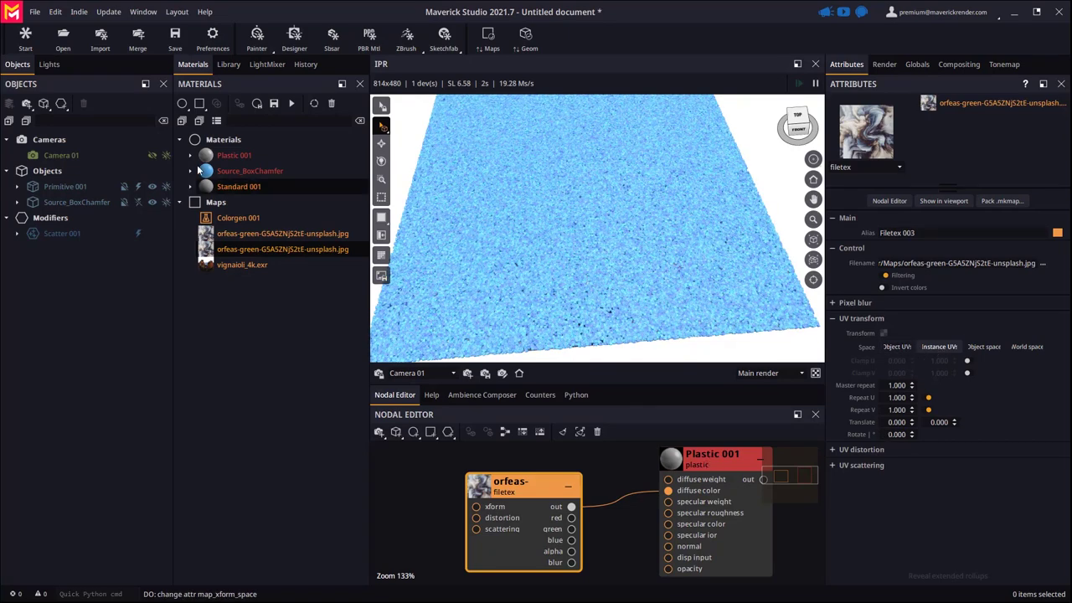
drag(232, 155, 90, 205)
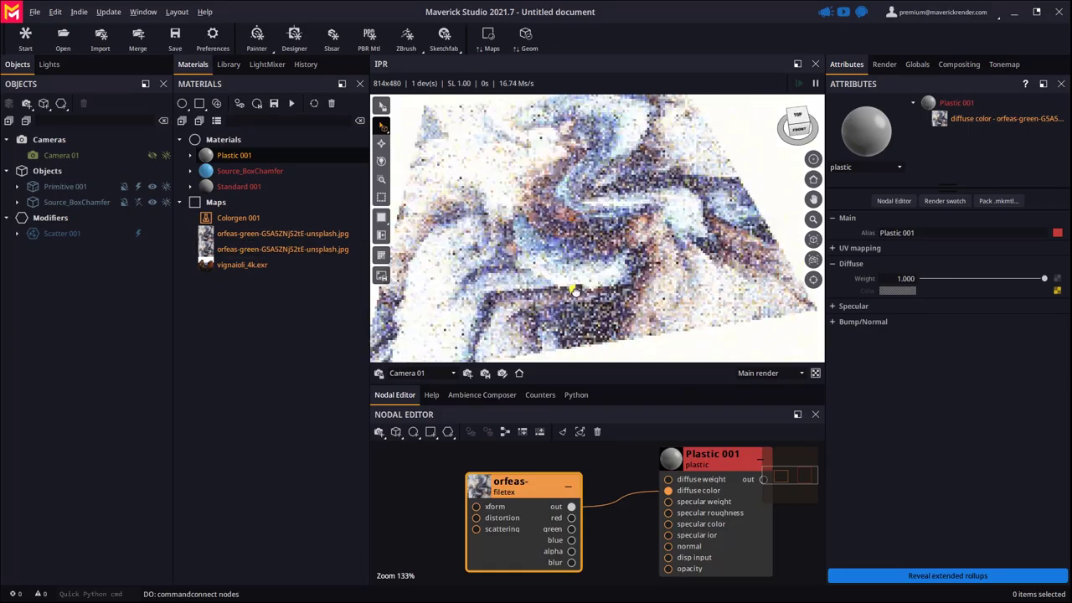
Turn off uniform scale for Scatter 001.
scroll(572, 320, up, 5)
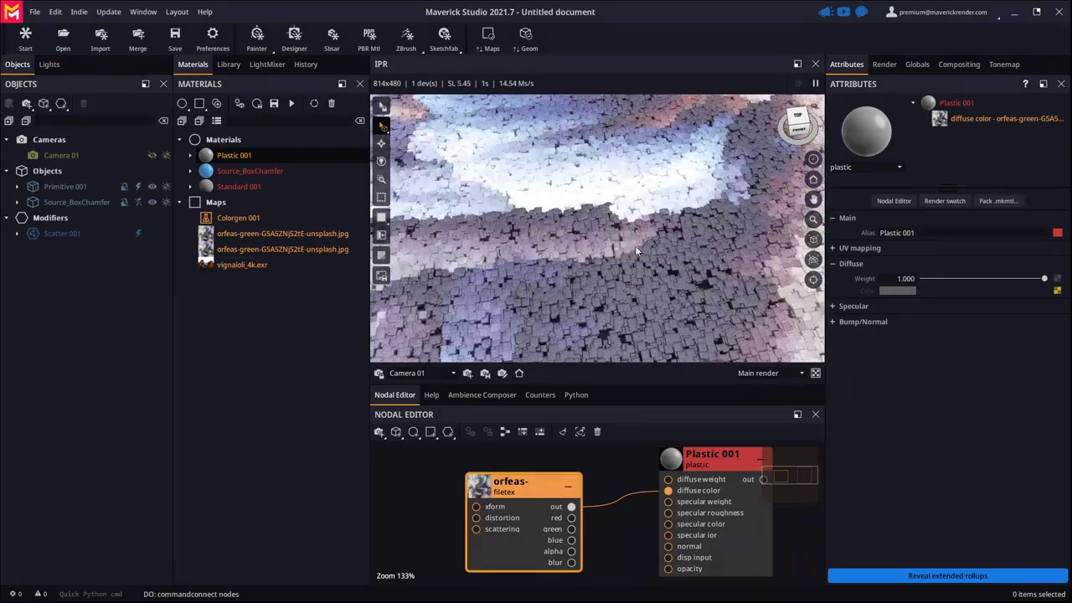
scroll(636, 246, down, 4)
scroll(635, 289, down, 1)
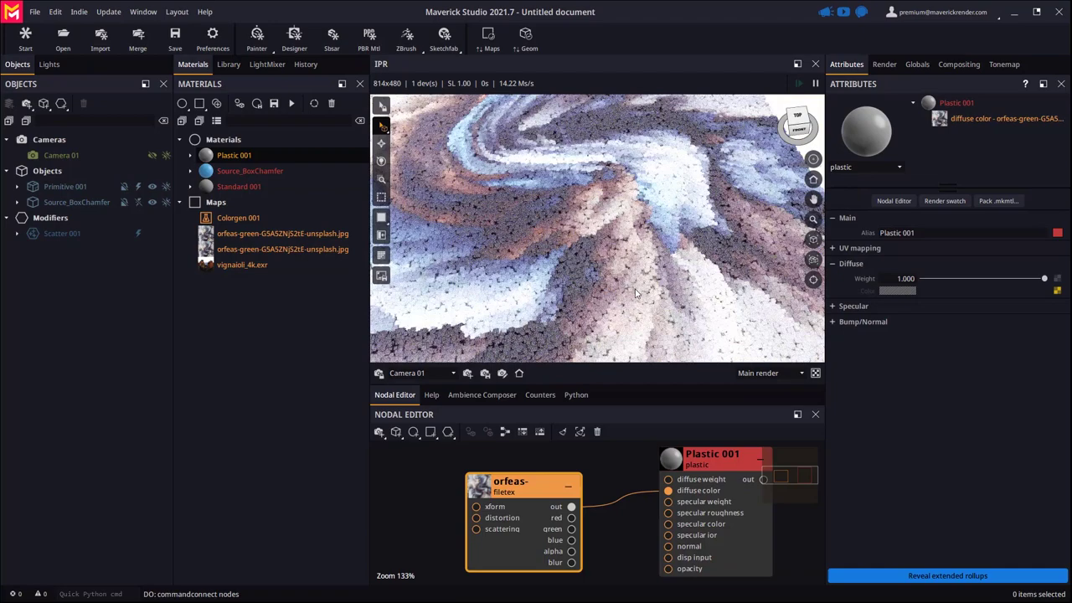
scroll(635, 293, down, 5)
middle_drag(614, 277, 629, 262)
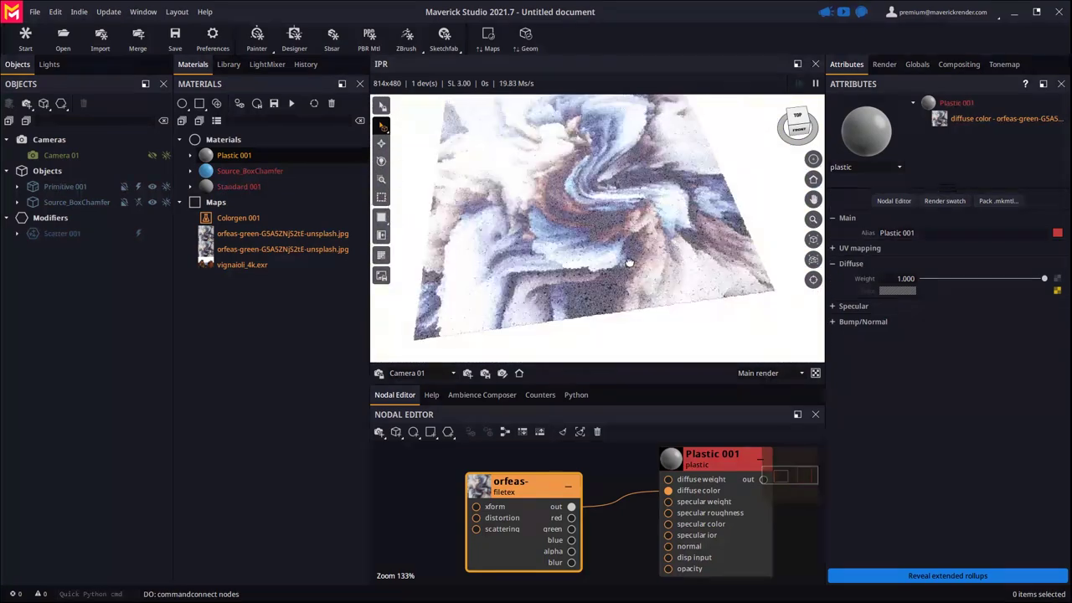
click(134, 233)
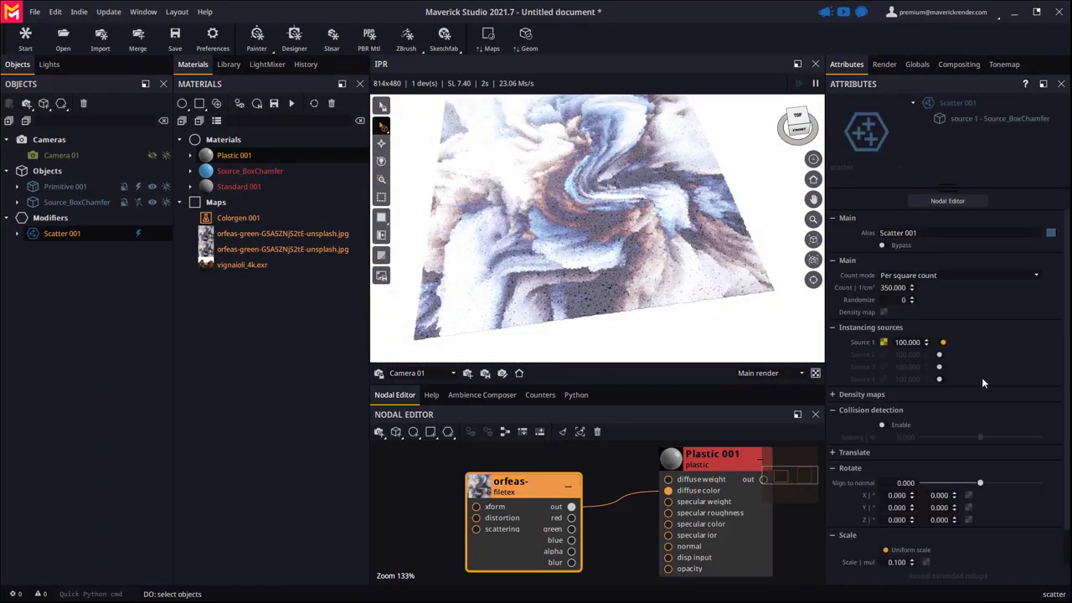
scroll(1001, 368, down, 1)
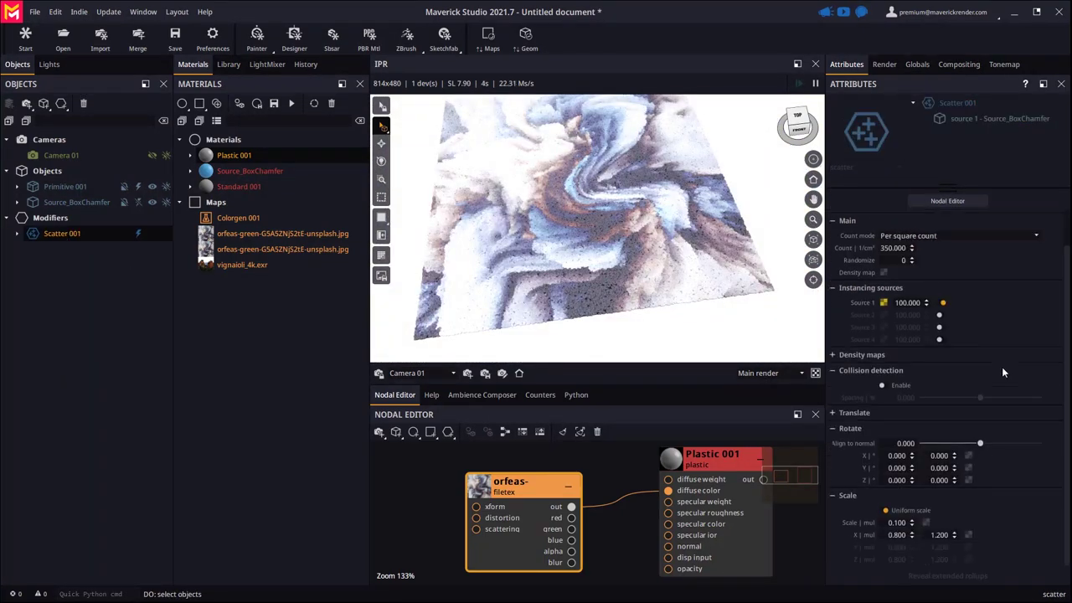
click(885, 511)
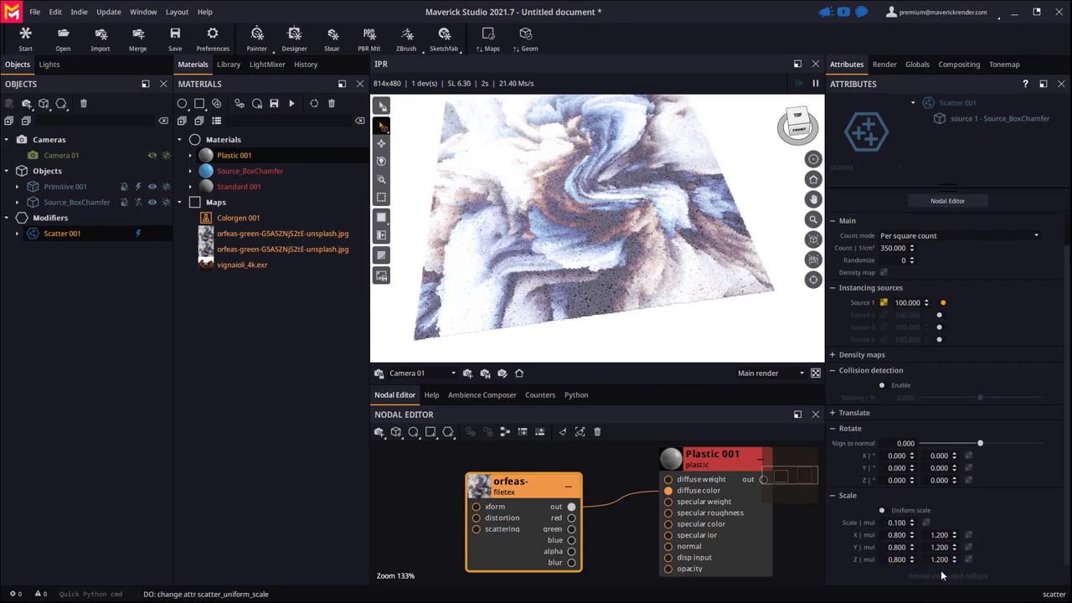
Raise Scatter 001's upper Z scale multiplier to 6, and increase it further to 10.
double_click(939, 560)
text(6)
key(Return)
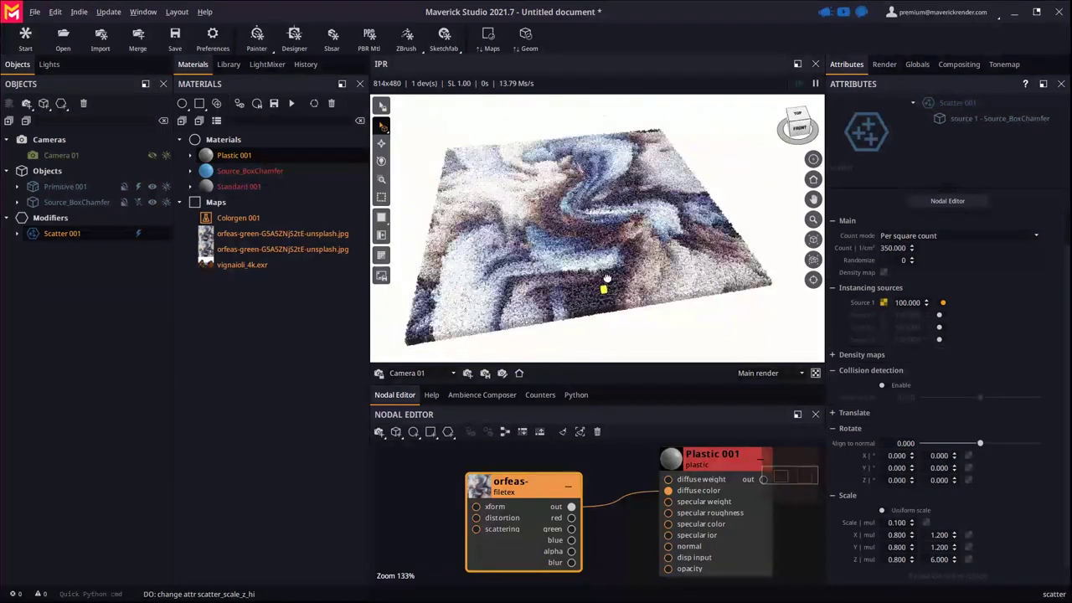
double_click(938, 559)
text(10)
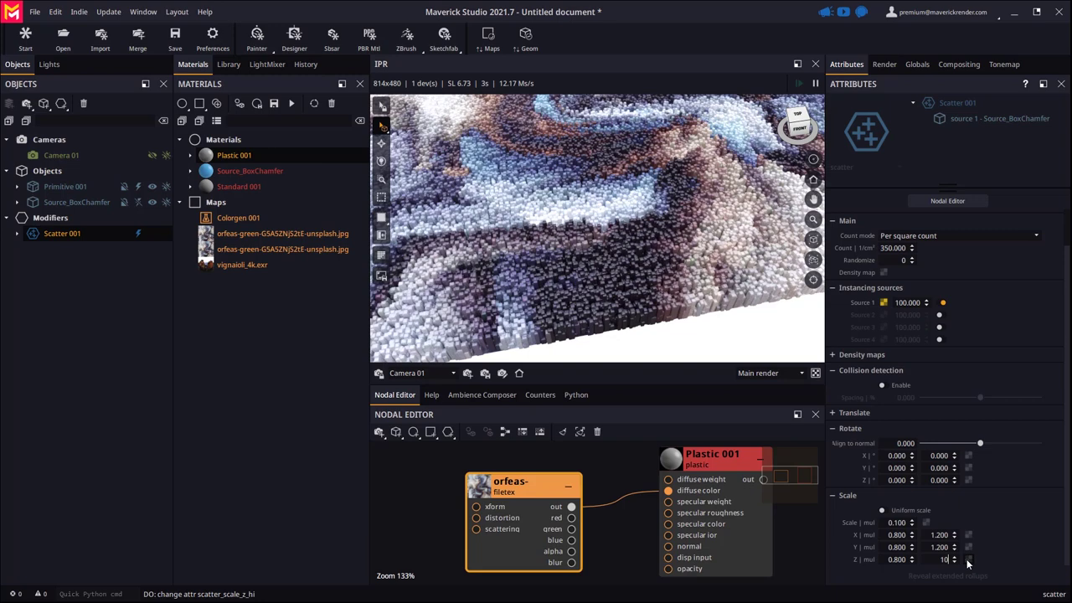
key(Return)
Duplicate the orfeas-green image map that uses Object UVs and assign the copy to Scatter 001 as its Scale Z map.
scroll(594, 520, down, 5)
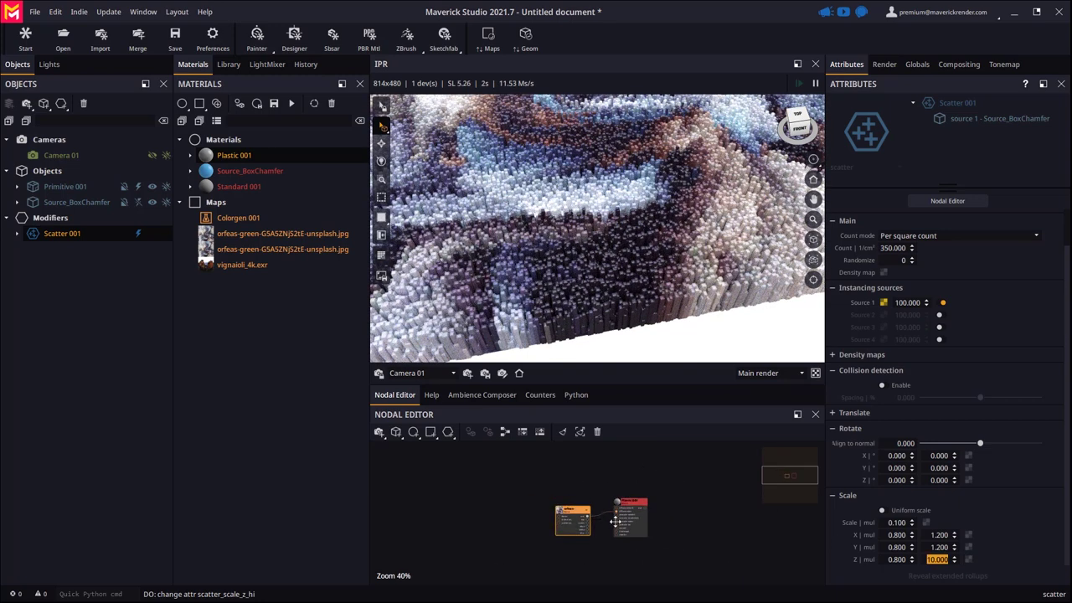
scroll(615, 521, up, 2)
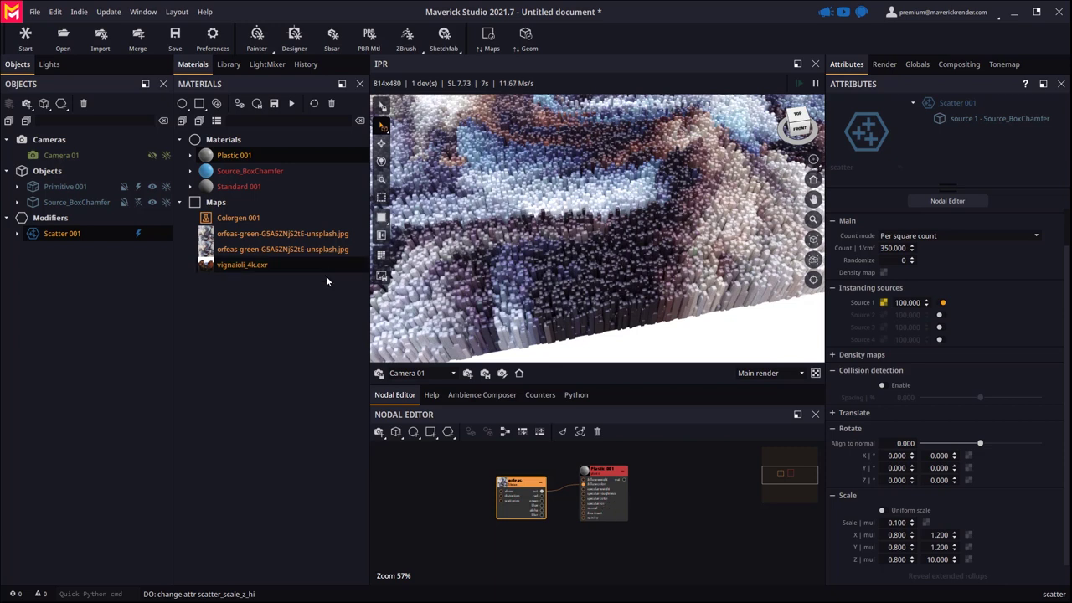
click(273, 233)
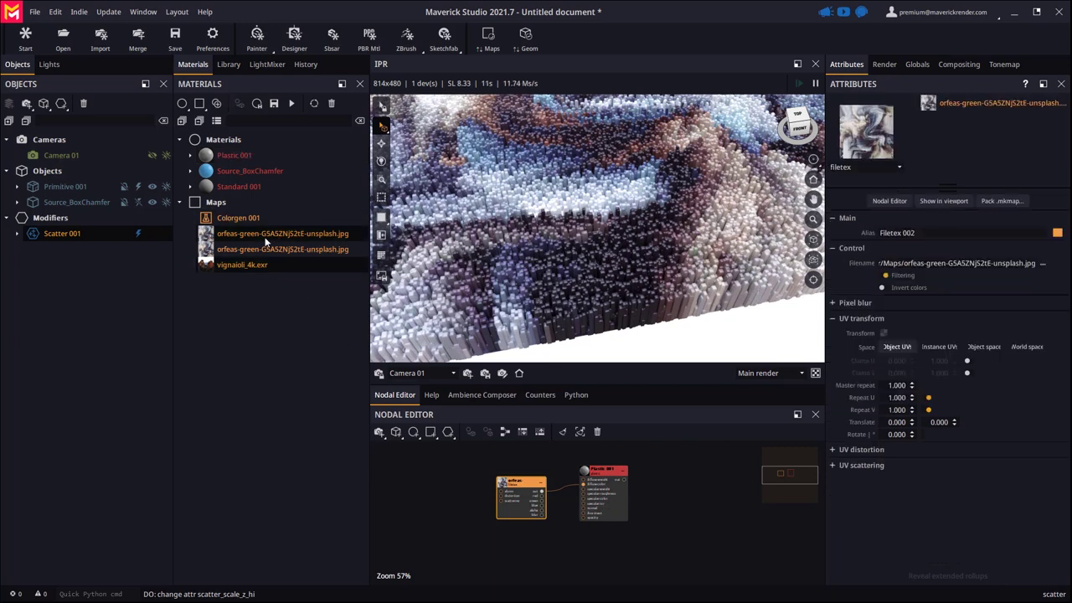
click(216, 103)
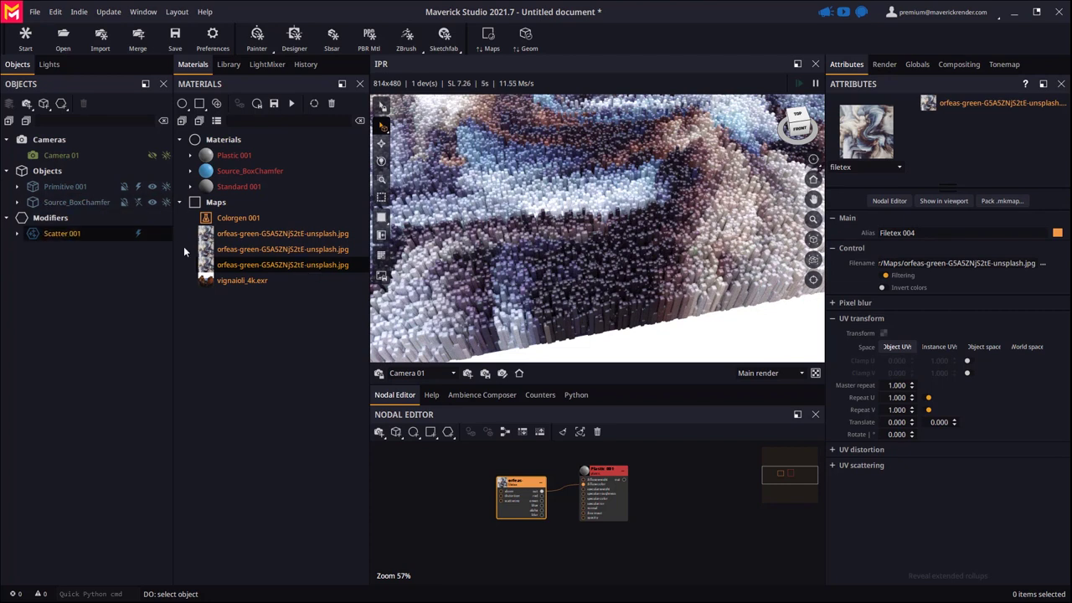
drag(271, 264, 513, 280)
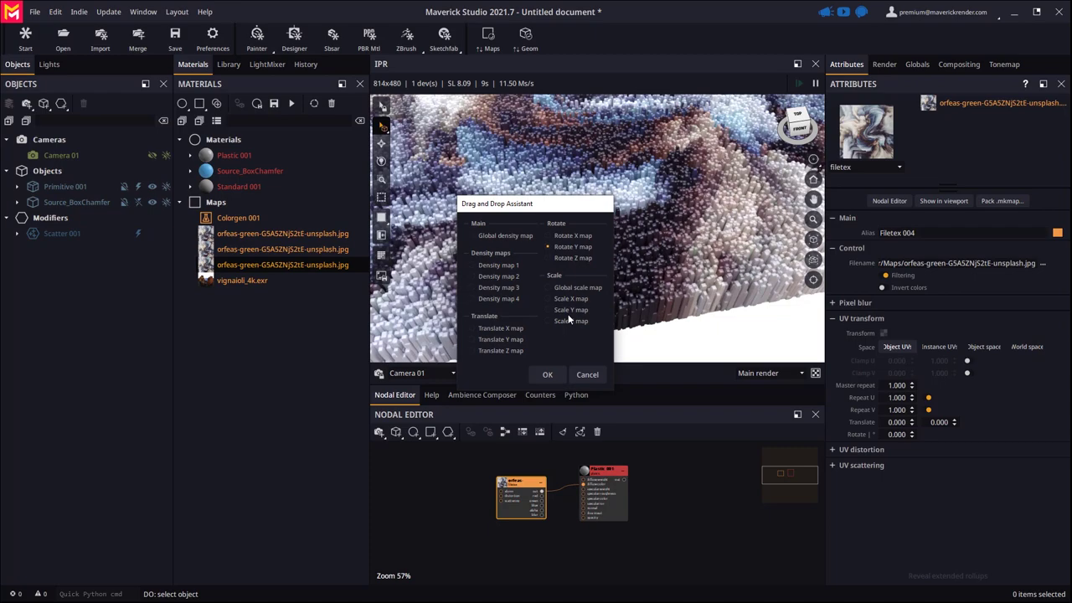
click(546, 374)
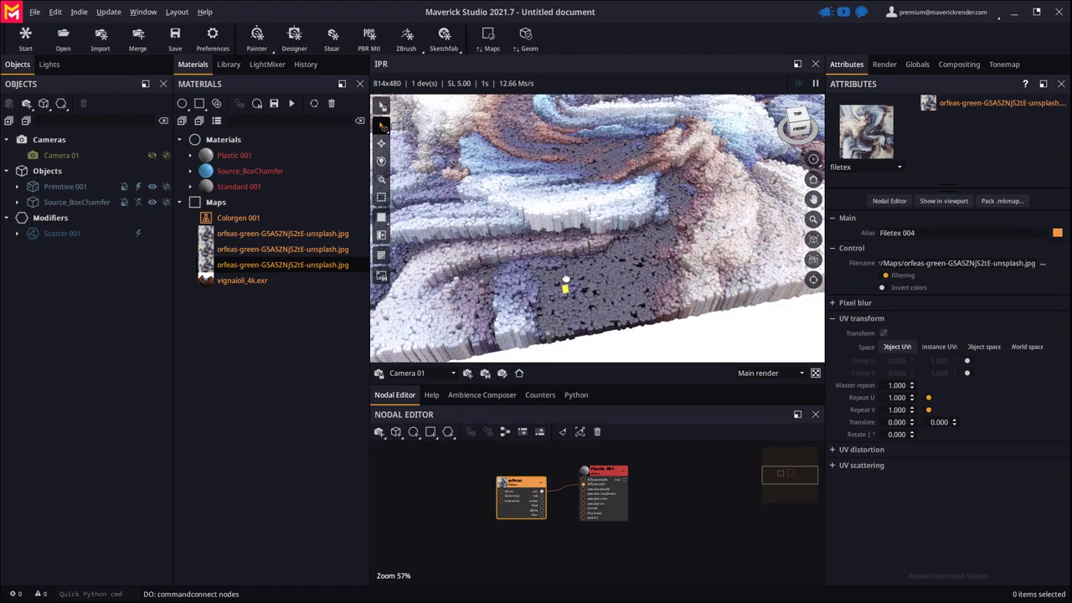
drag(565, 279, 596, 277)
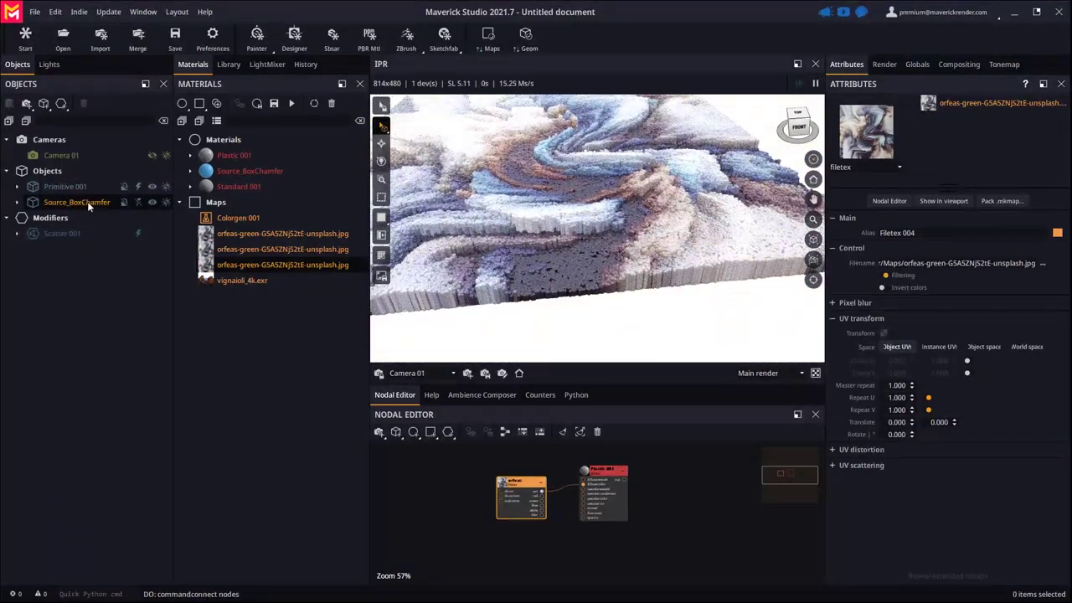
Add Scatter 001 to the node graph and expand the orfeas-green map node that feeds its scale z input.
click(77, 233)
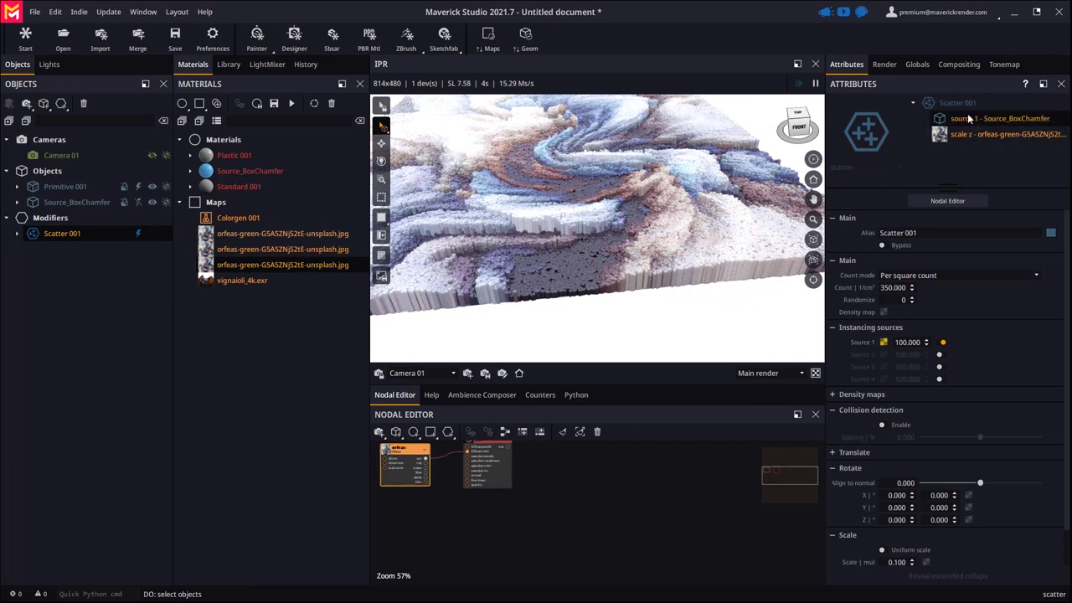
drag(957, 102, 552, 538)
scroll(553, 539, up, 5)
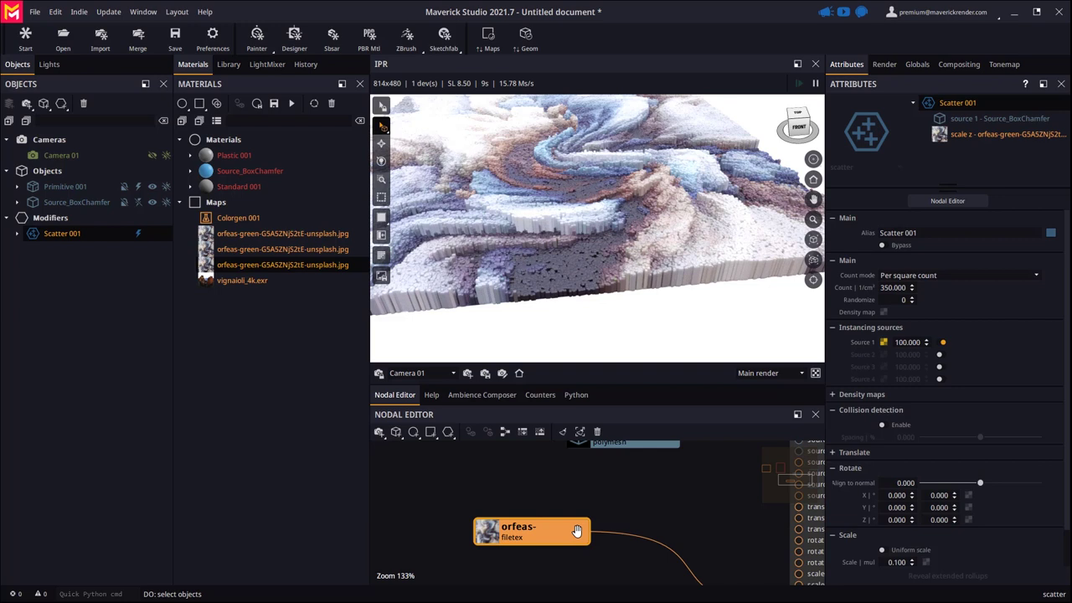
click(576, 531)
middle_drag(704, 541, 636, 432)
scroll(659, 489, down, 3)
middle_drag(659, 490, 657, 512)
scroll(658, 511, up, 3)
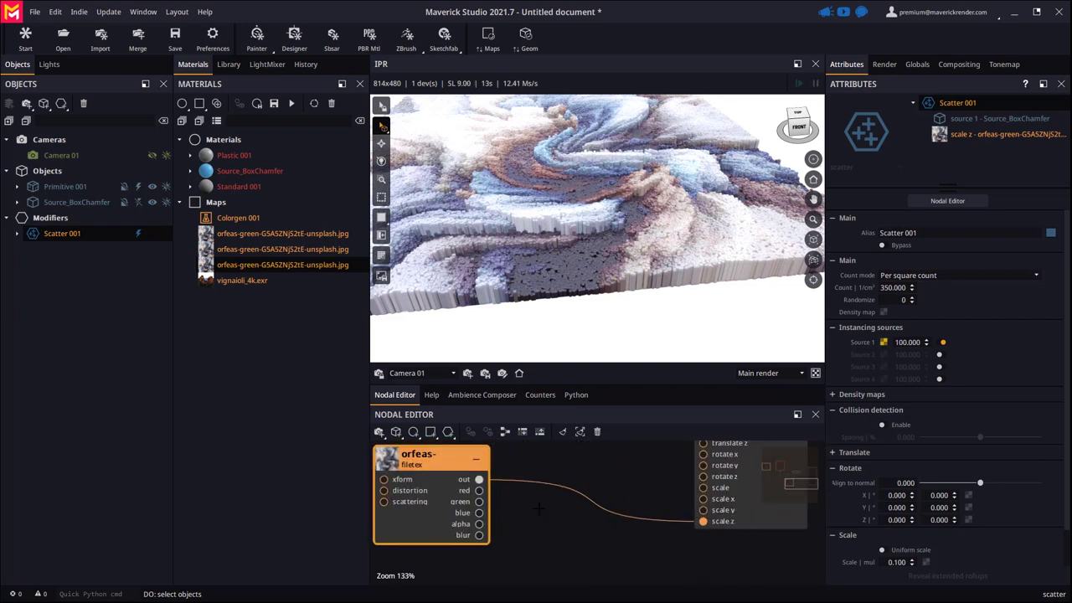
Create a Correction map node and insert it between the orfeas-green map and Scatter 001's scale z input.
right_click(568, 532)
mouse_move(569, 488)
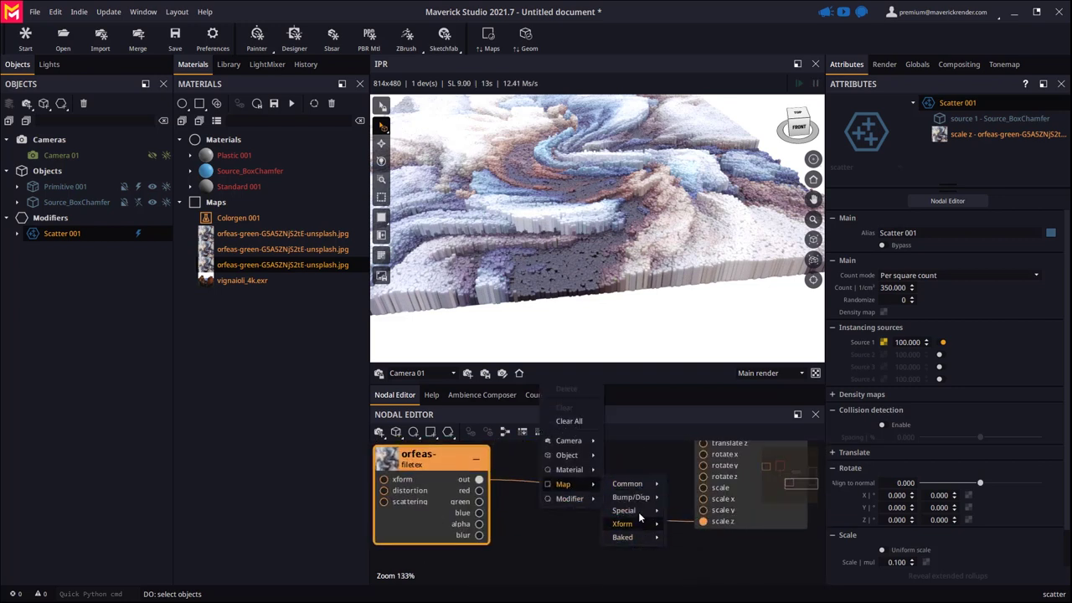
mouse_move(638, 511)
click(697, 475)
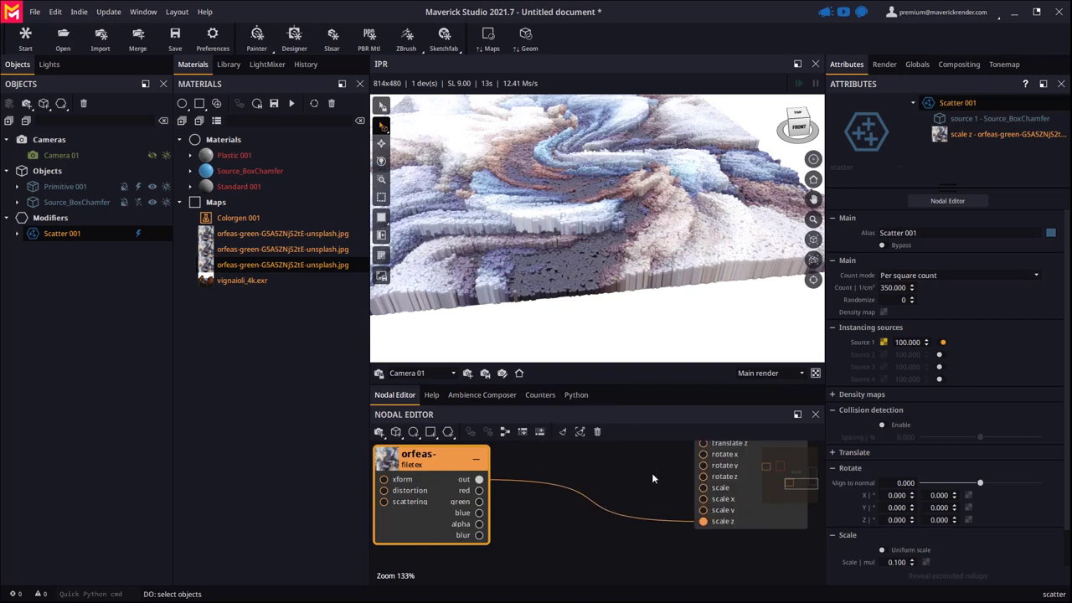
drag(596, 525, 610, 497)
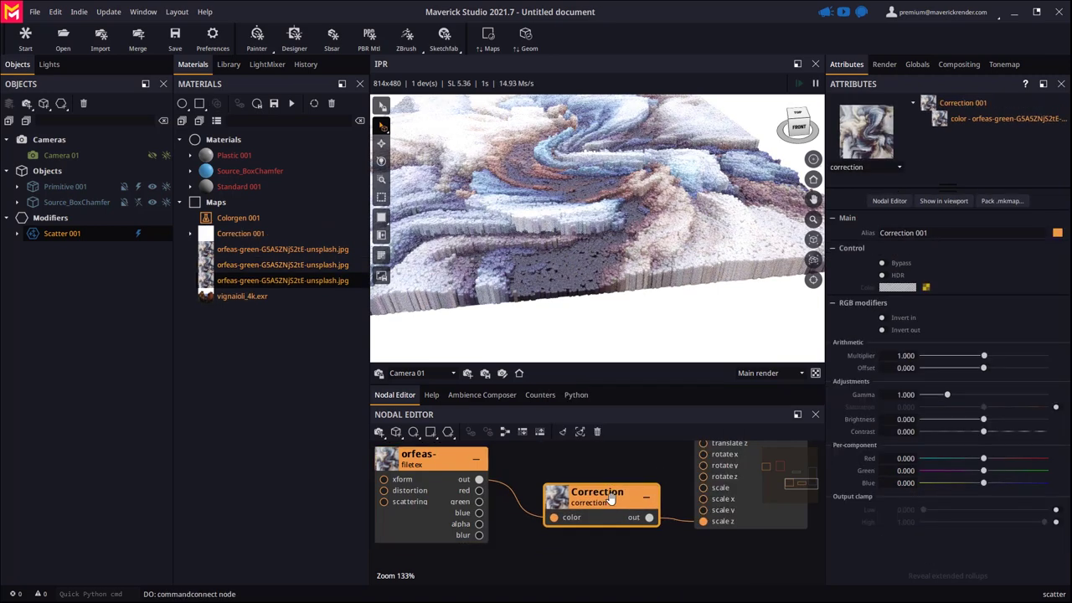
Enlarge the map preview and adjust Correction 001 to saturation -10, gamma 0.682 and contrast 7.235.
click(870, 138)
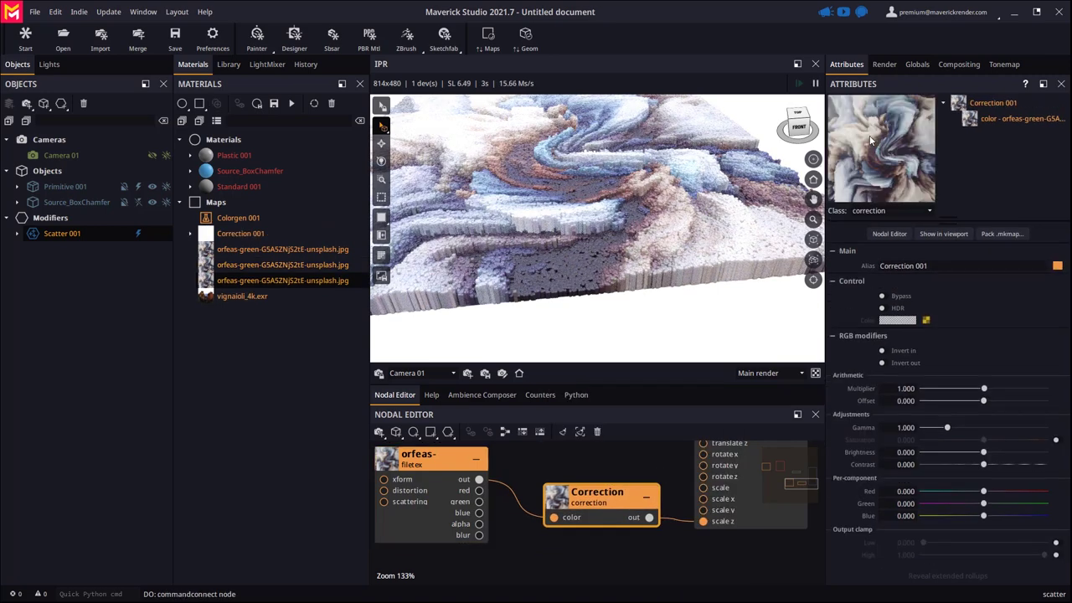
click(1055, 440)
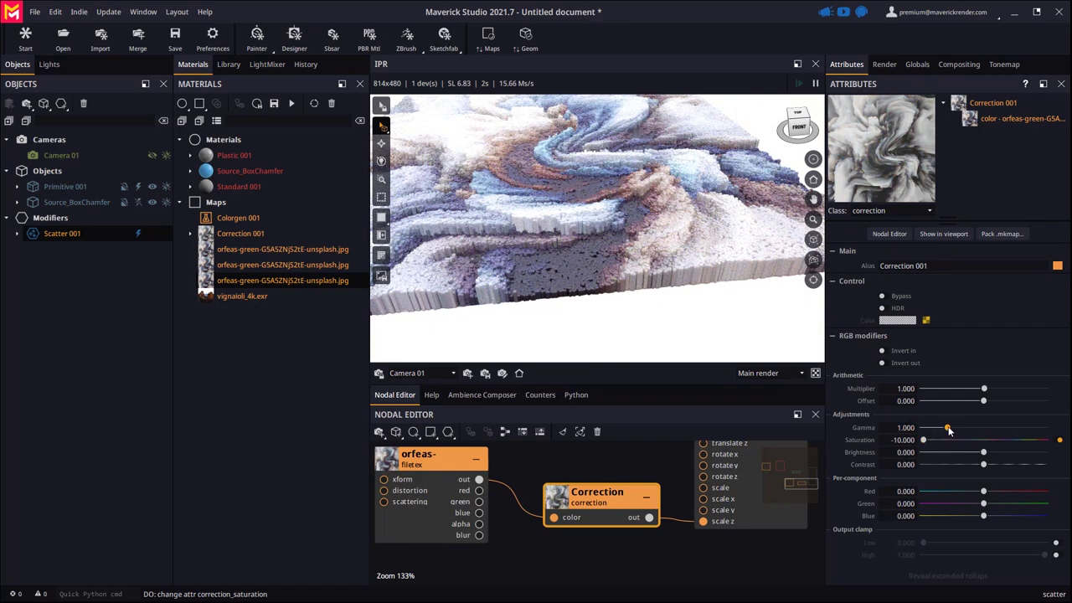
drag(949, 429, 929, 432)
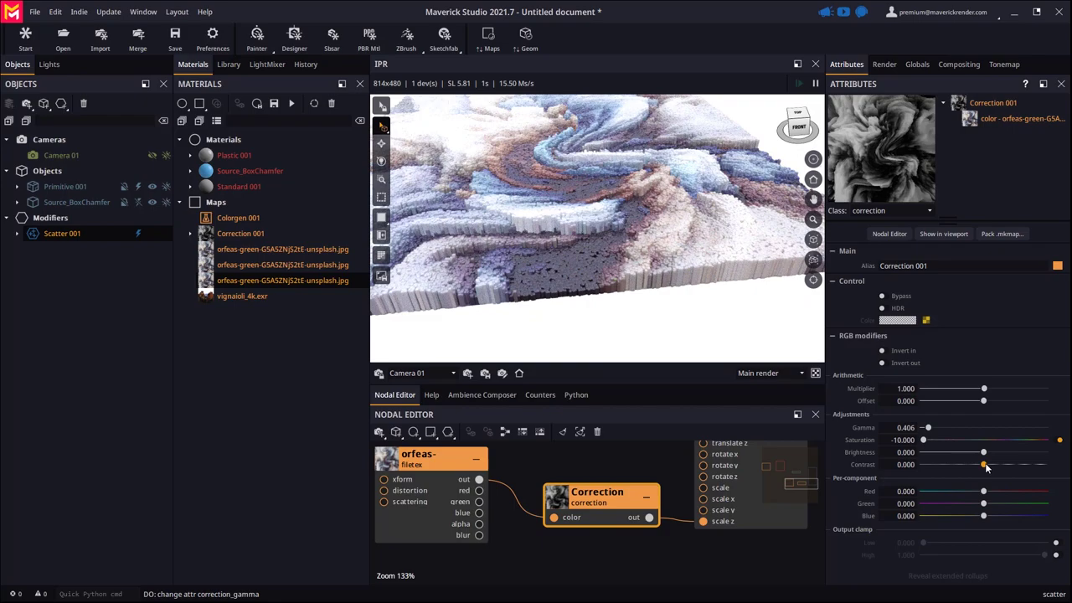
drag(986, 467, 1018, 465)
drag(929, 429, 940, 429)
drag(1017, 465, 1028, 465)
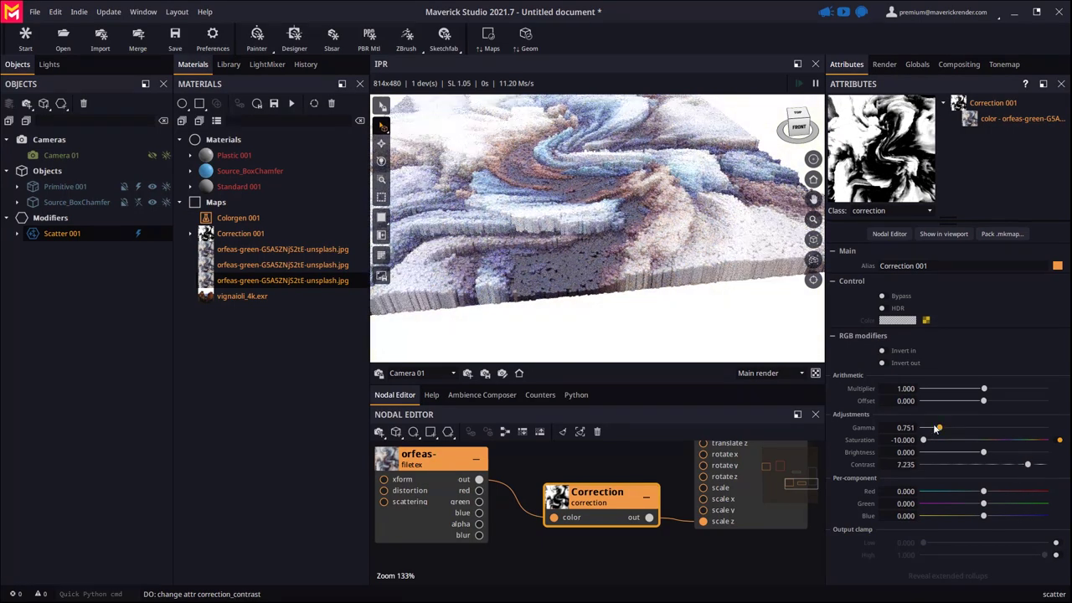
drag(940, 430, 939, 431)
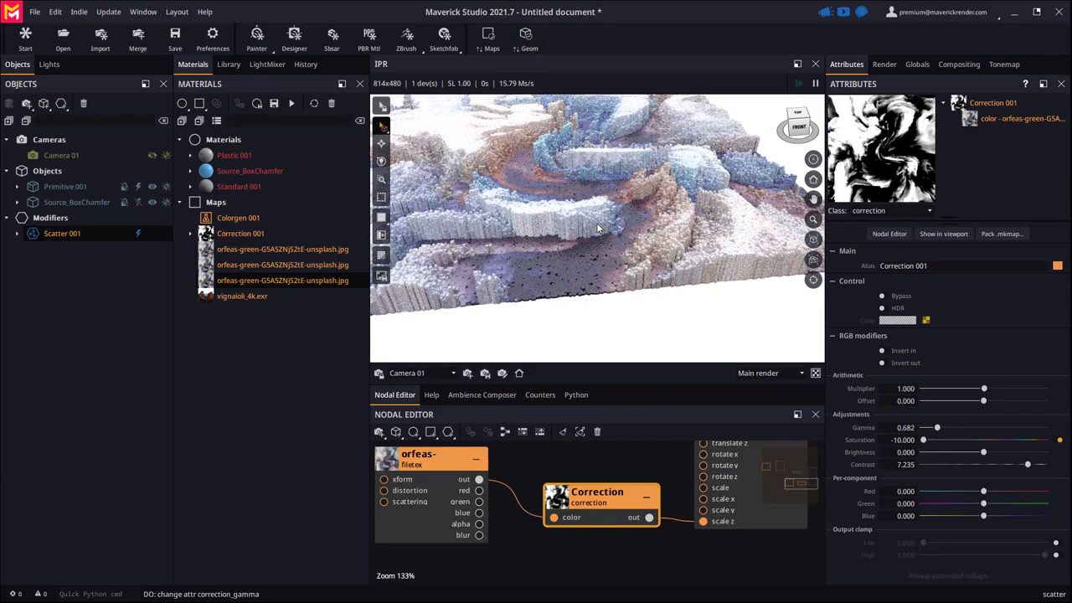
Soften Correction 001 by setting its contrast to 5.484 and its gamma to 0.803.
mouse_move(605, 252)
mouse_down()
mouse_move(588, 203)
mouse_move(594, 244)
mouse_move(580, 230)
mouse_move(600, 272)
mouse_up()
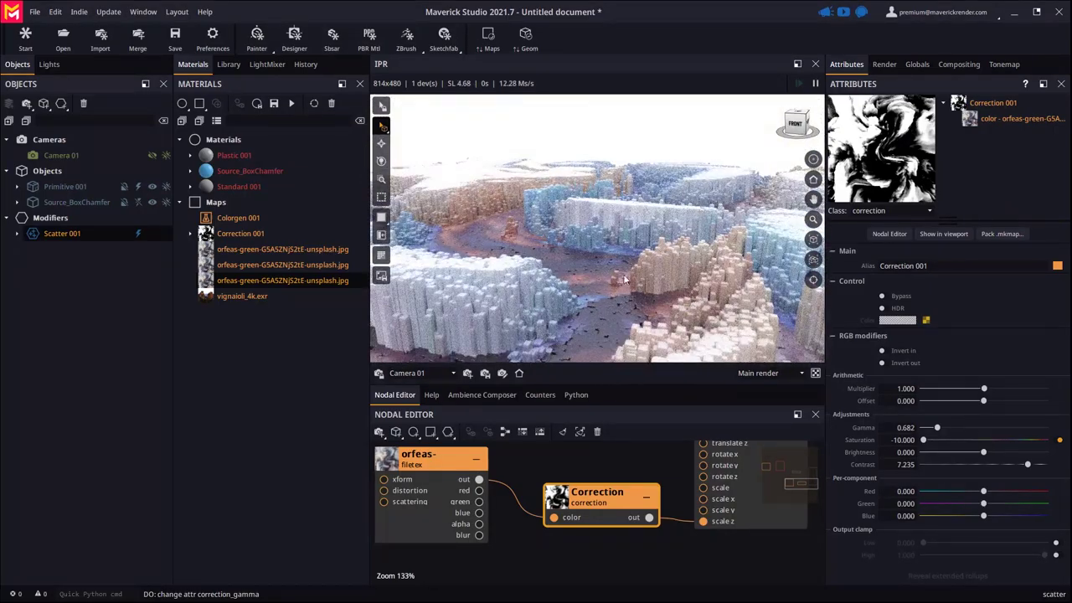
drag(1026, 467, 1016, 466)
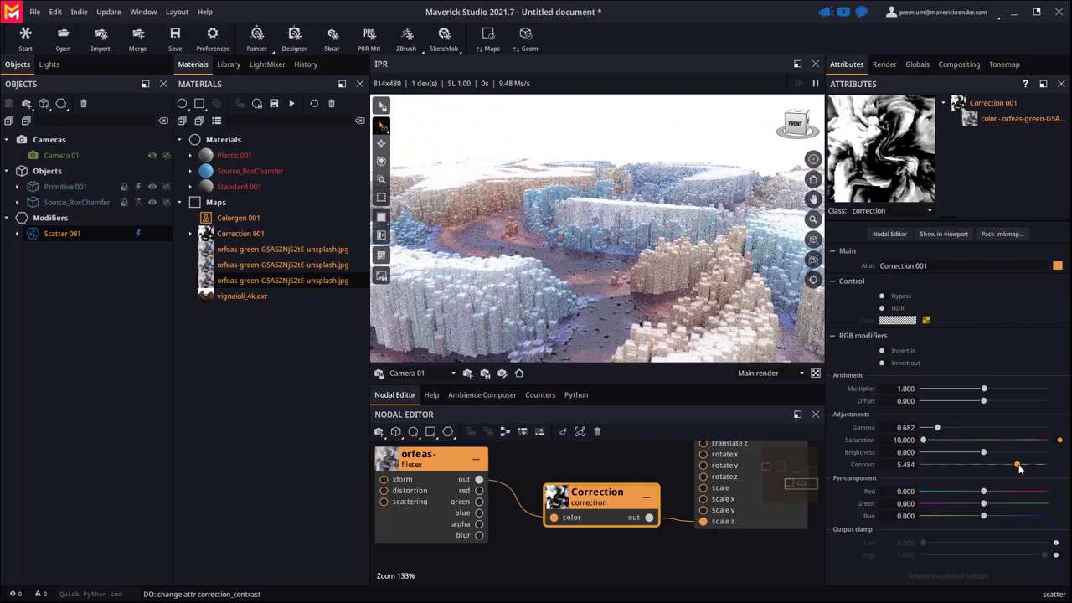
drag(937, 427, 943, 432)
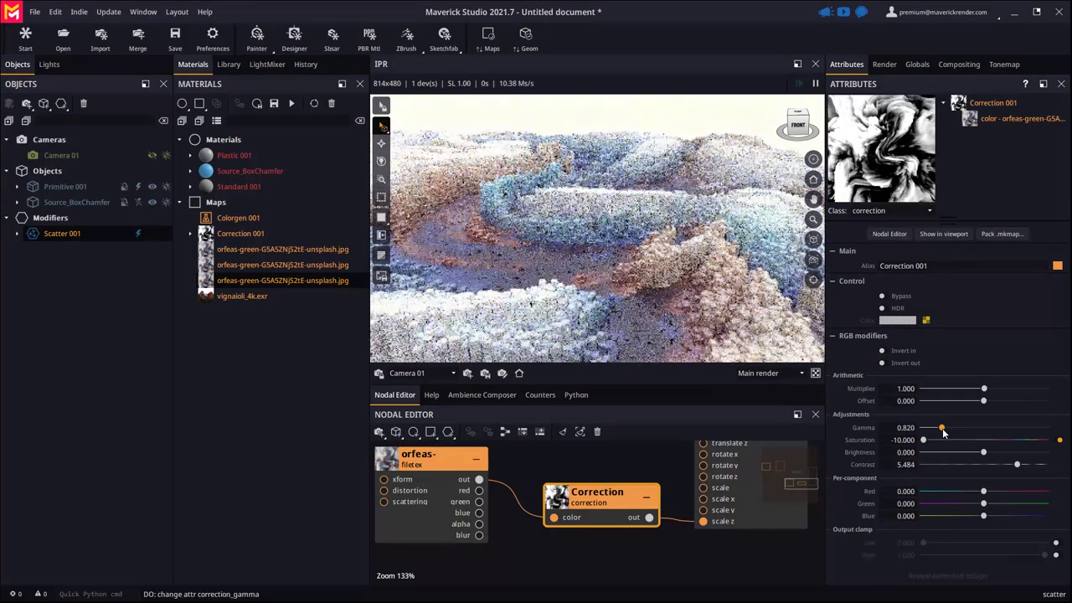
drag(622, 279, 683, 303)
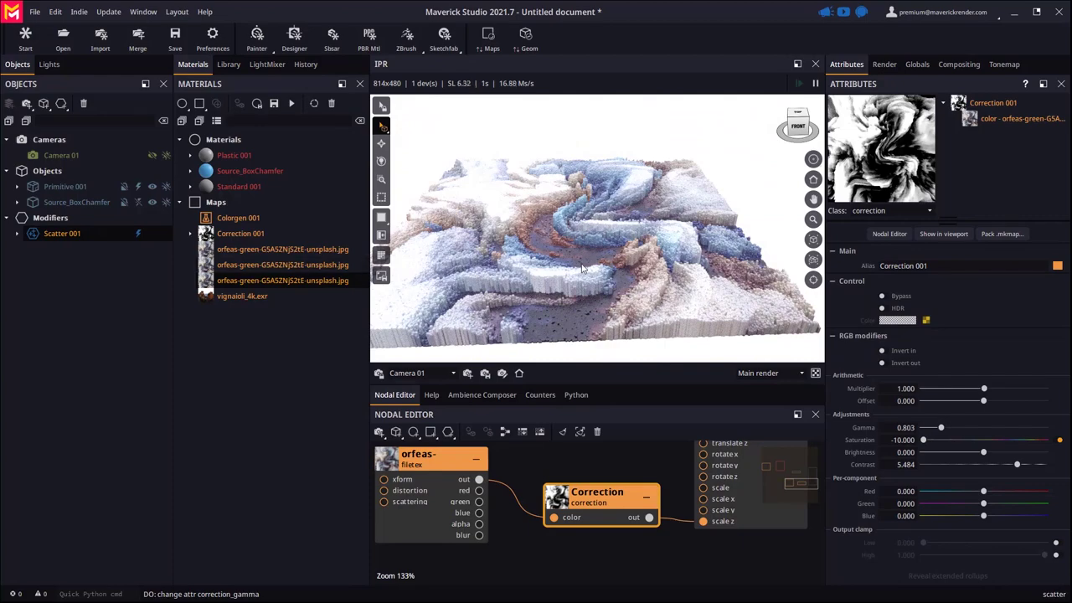
Set Camera 01's focal length to 100 mm and frame the scattered relief closely from an oblique angle.
drag(582, 294, 517, 358)
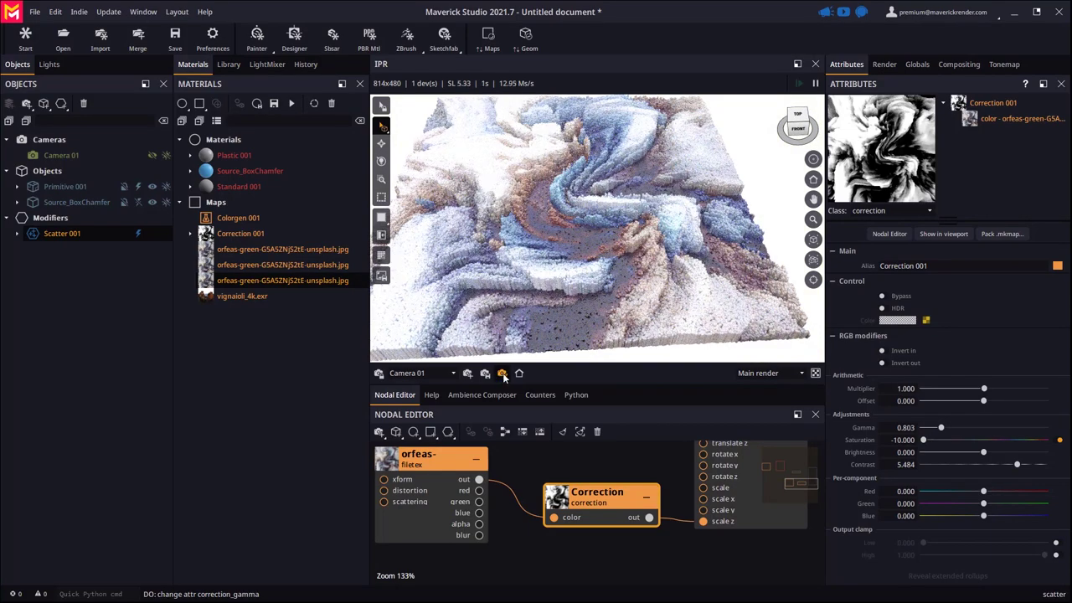
click(501, 373)
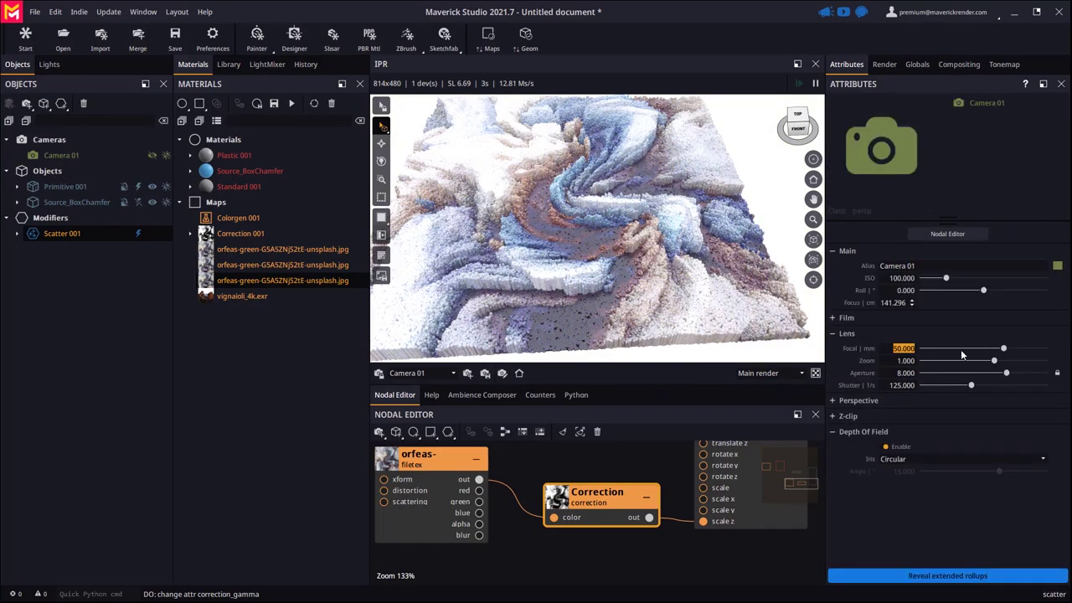
text(100)
key(Return)
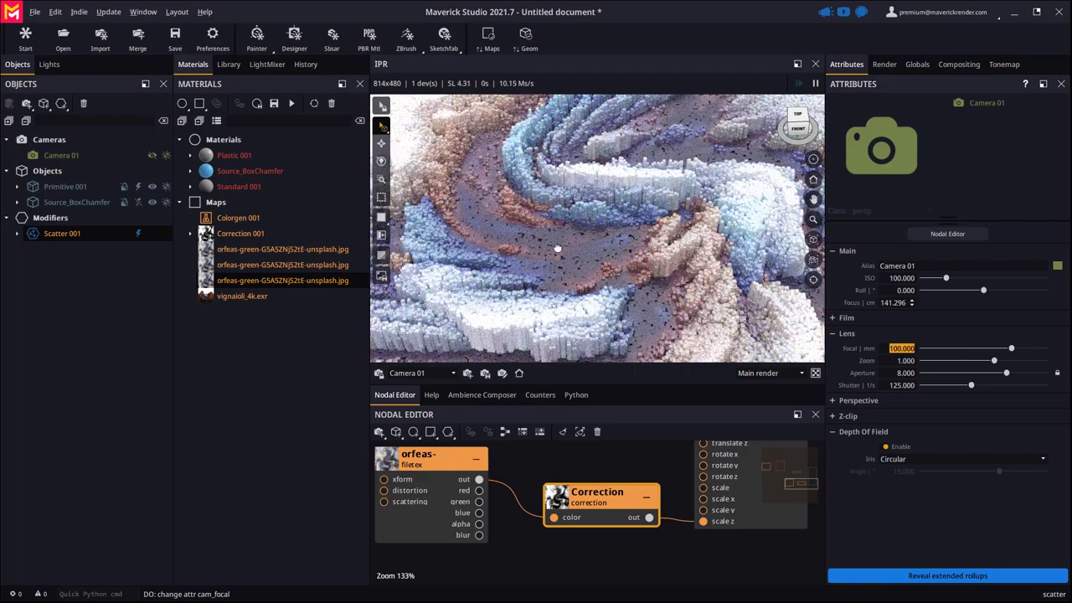
drag(557, 249, 613, 252)
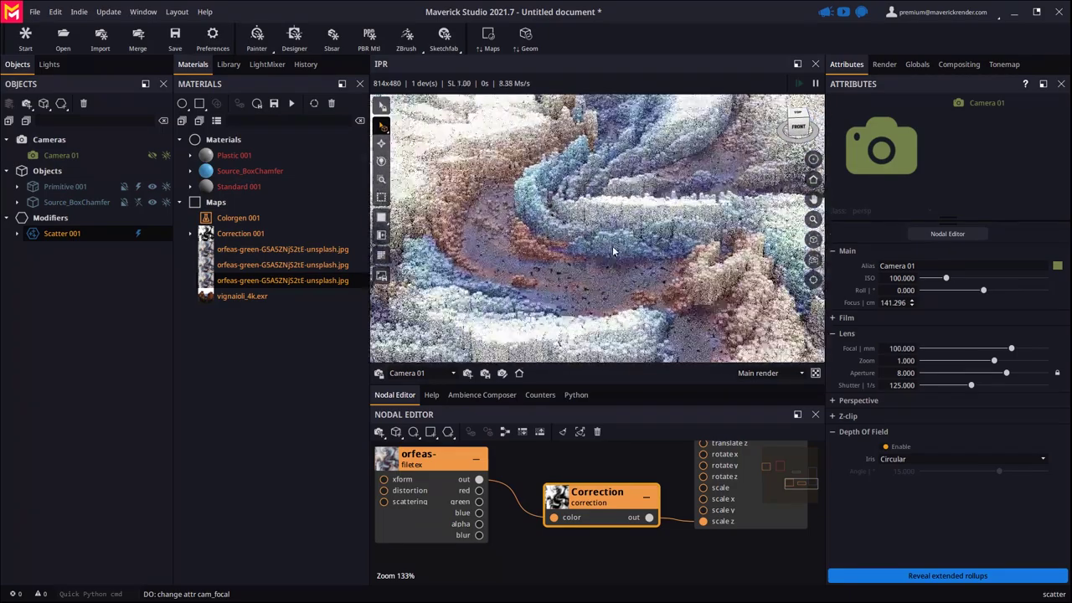
Enable depth of field in the render and focus the camera on the white and blue ridge at the center.
right_click(601, 223)
click(635, 319)
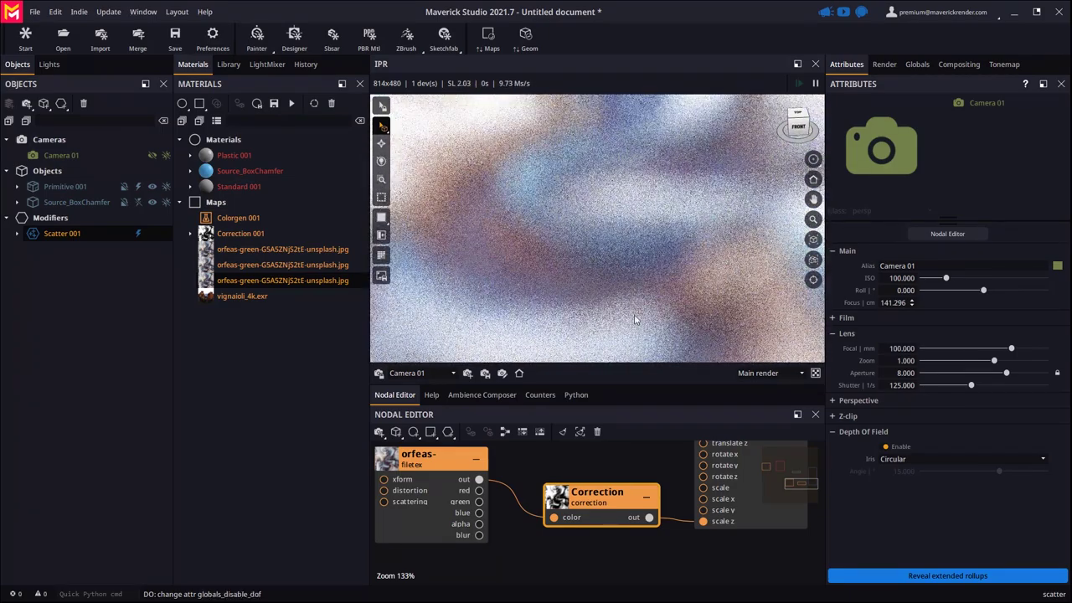
click(607, 215)
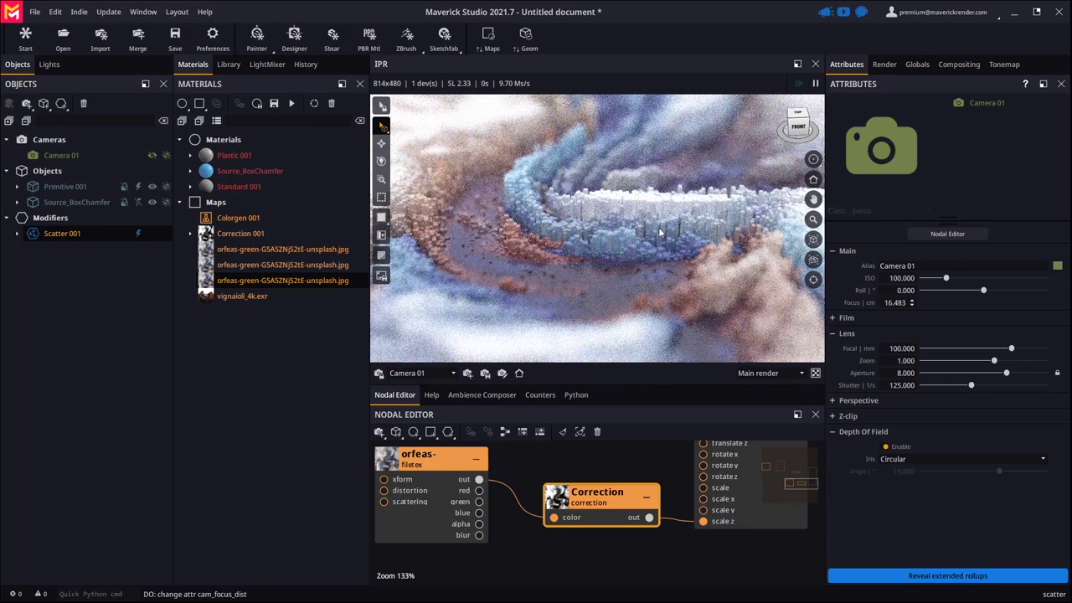
drag(611, 248, 617, 223)
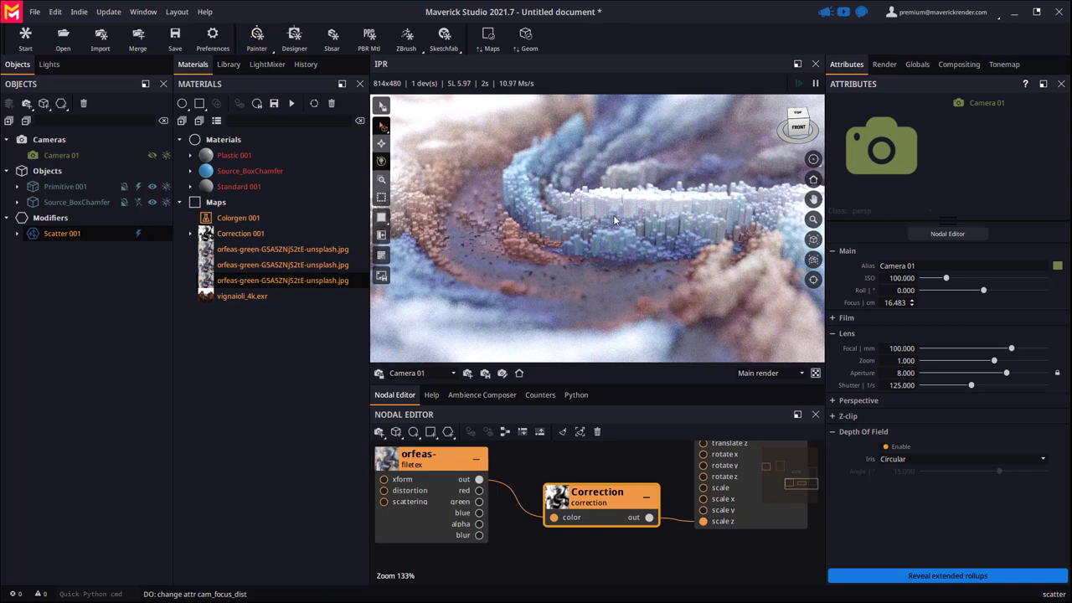
Apply the bell_park_pier_4k exterior environment from the lighting library to the scene.
click(229, 64)
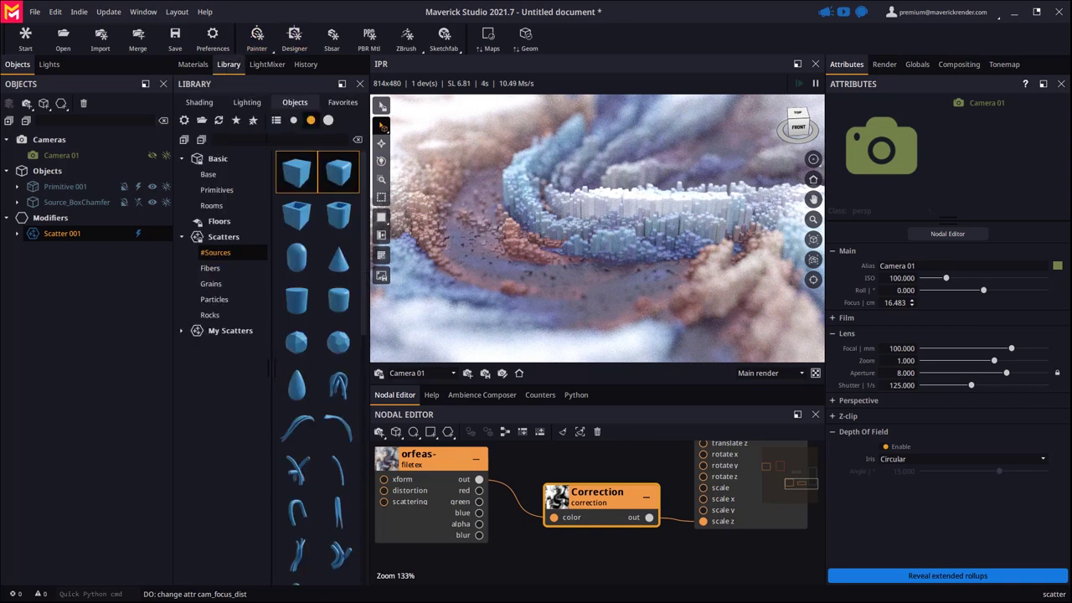
click(252, 102)
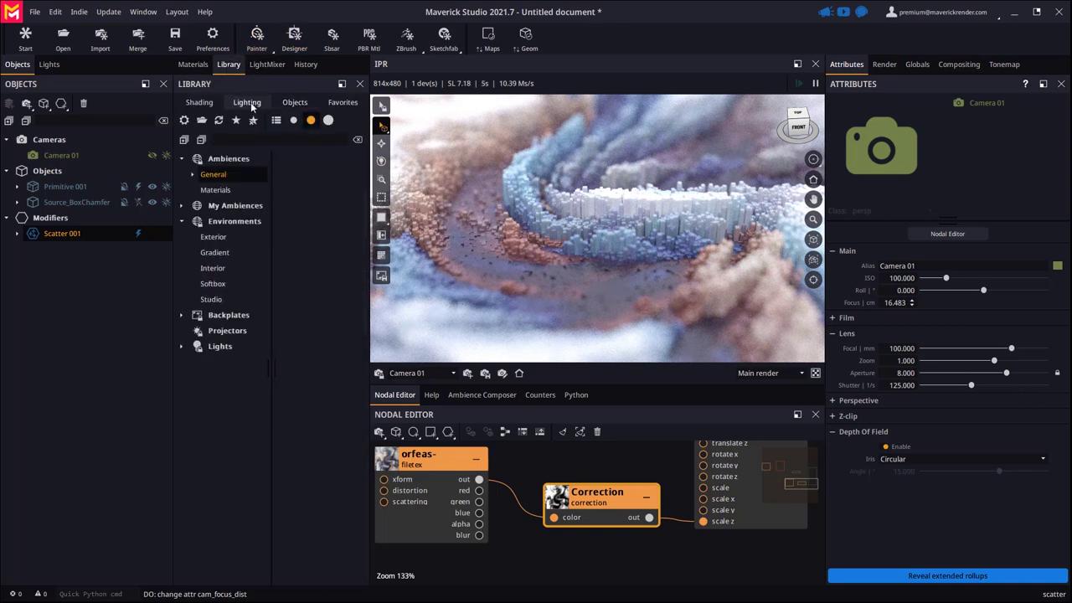
click(213, 238)
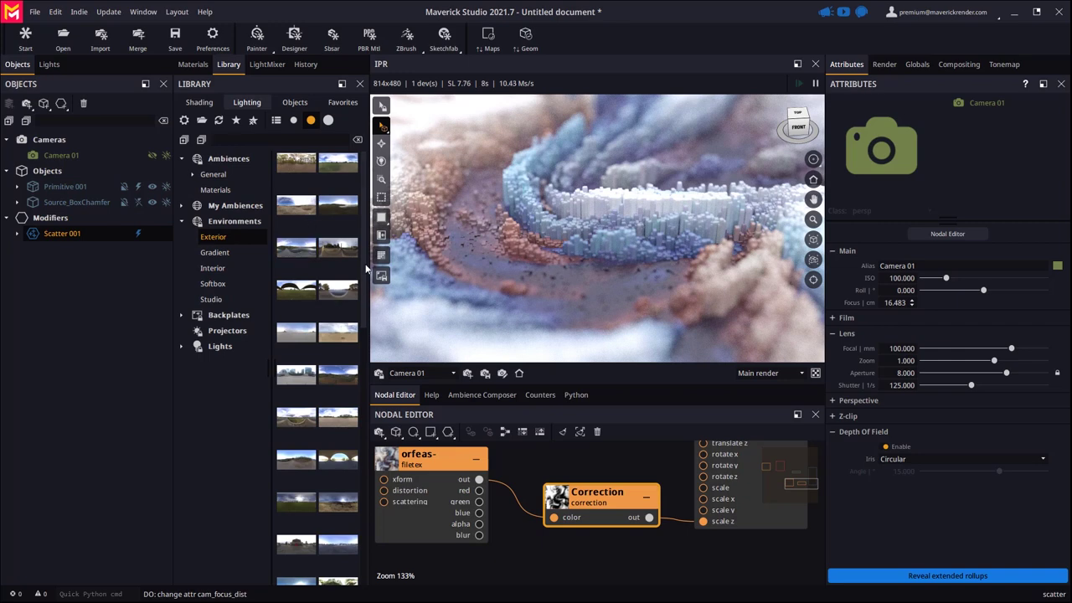
drag(290, 255, 670, 176)
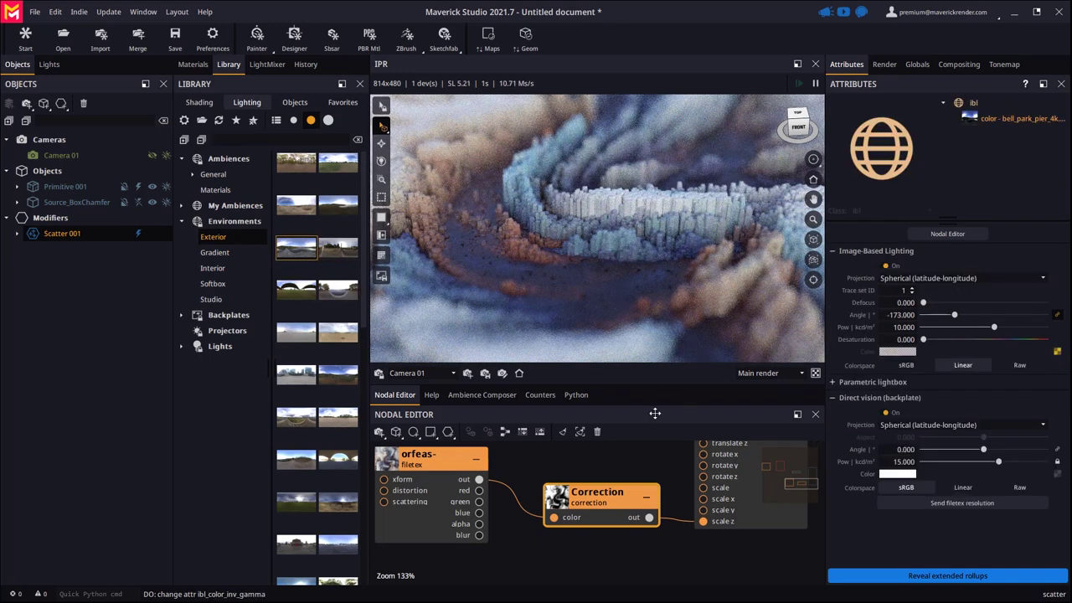
Rotate the image-based lighting to an angle of -10.280° and replace its map with the canary_wharf_4k exterior environment.
click(490, 397)
drag(670, 494, 524, 494)
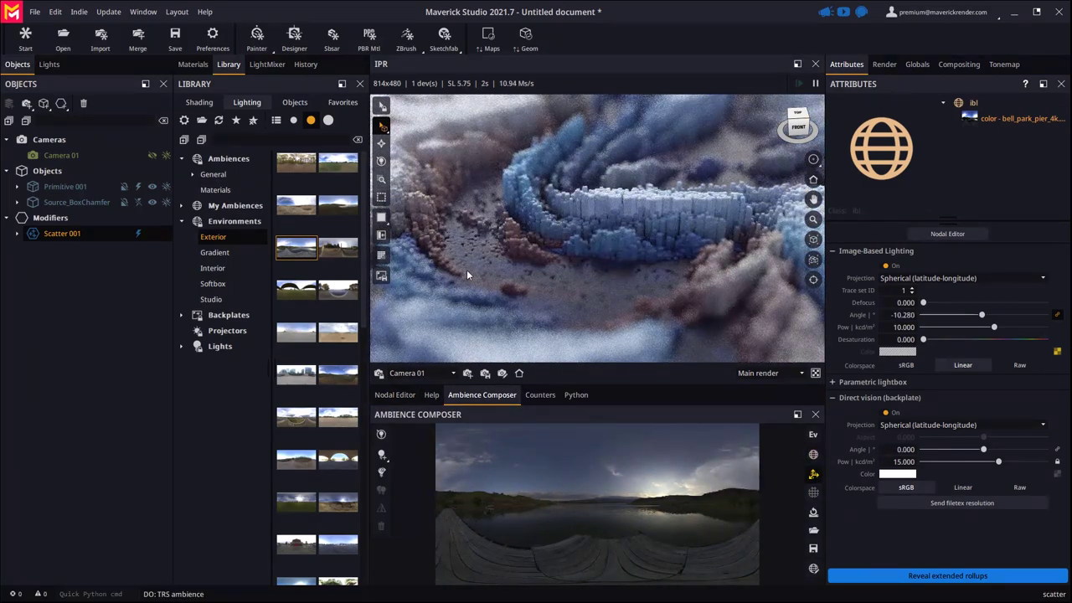
drag(995, 328, 1000, 328)
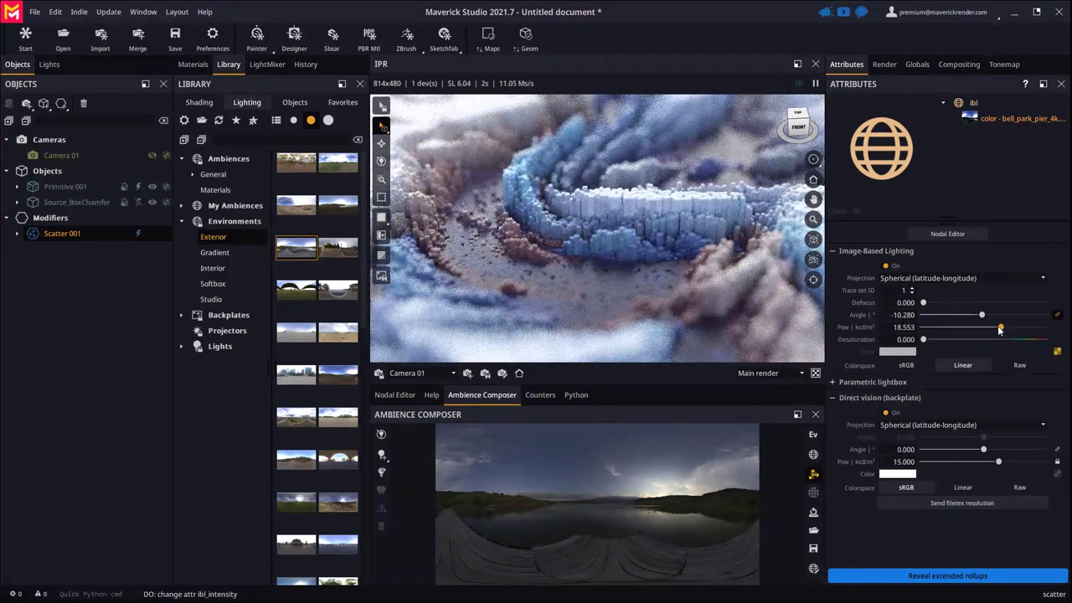
key(ctrl+z)
drag(315, 378, 725, 327)
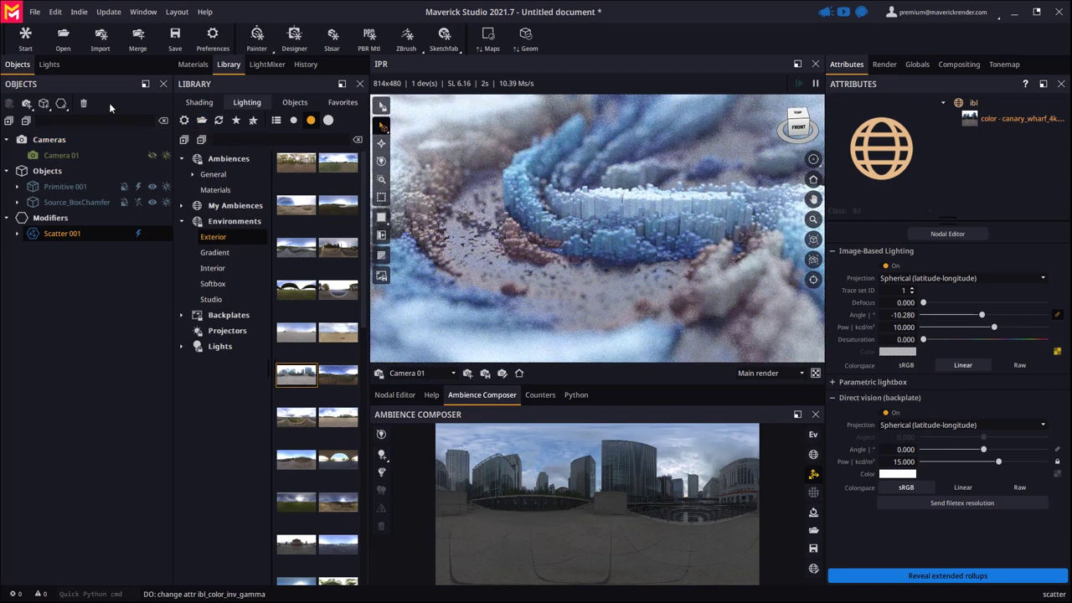
Turn on the environment's sun and set its azimuth to 110.639° and its altitude to 12.834°.
click(49, 64)
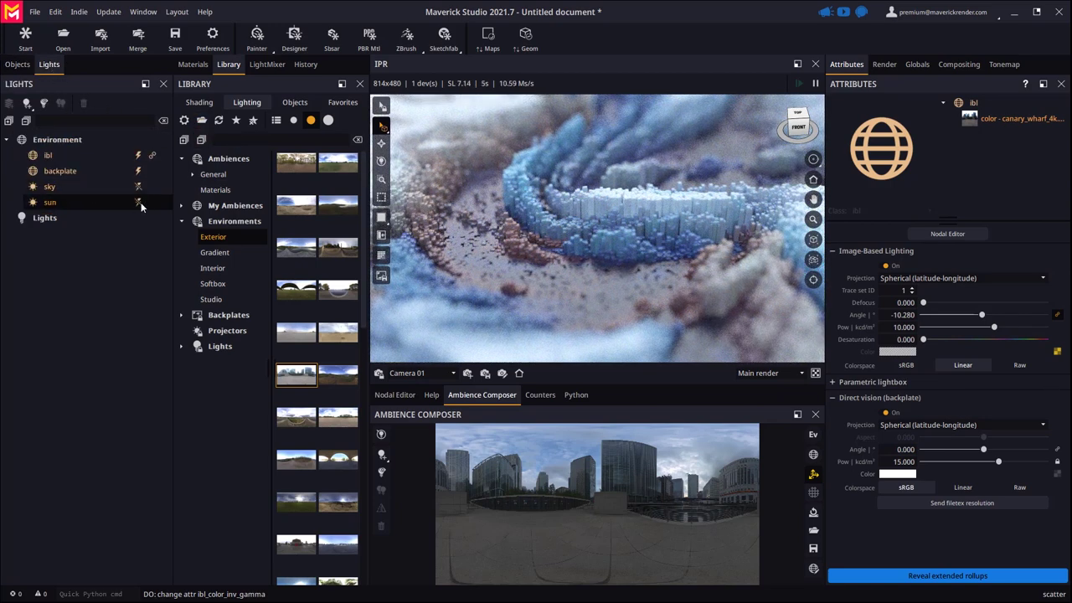
click(52, 206)
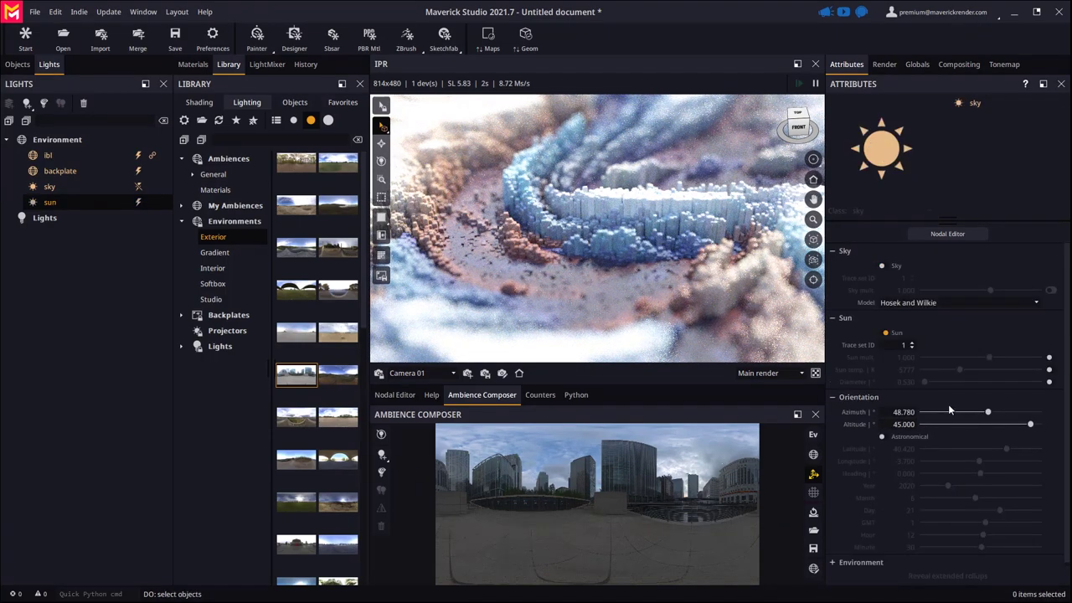
drag(1030, 425, 996, 412)
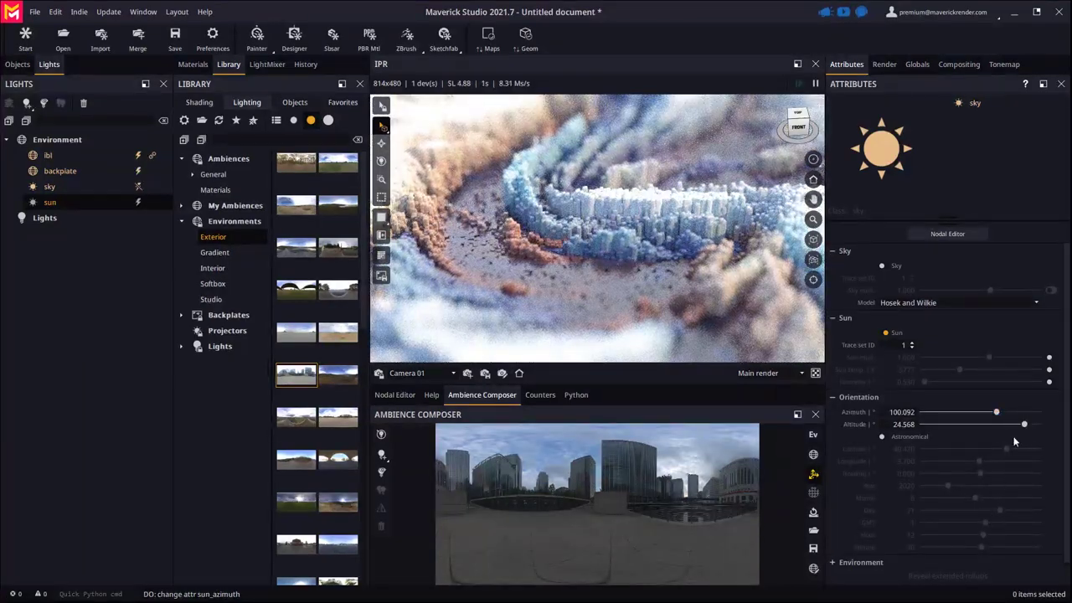
drag(1021, 428, 1000, 414)
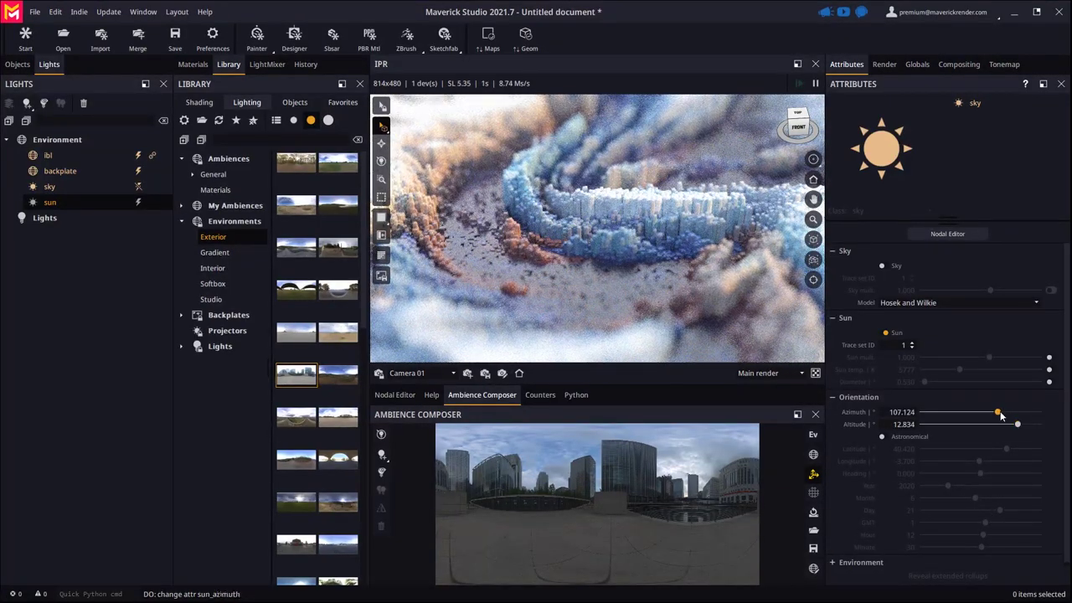
Enable the sun multiplier with a value of 1.567 and make the render view taller.
click(1049, 357)
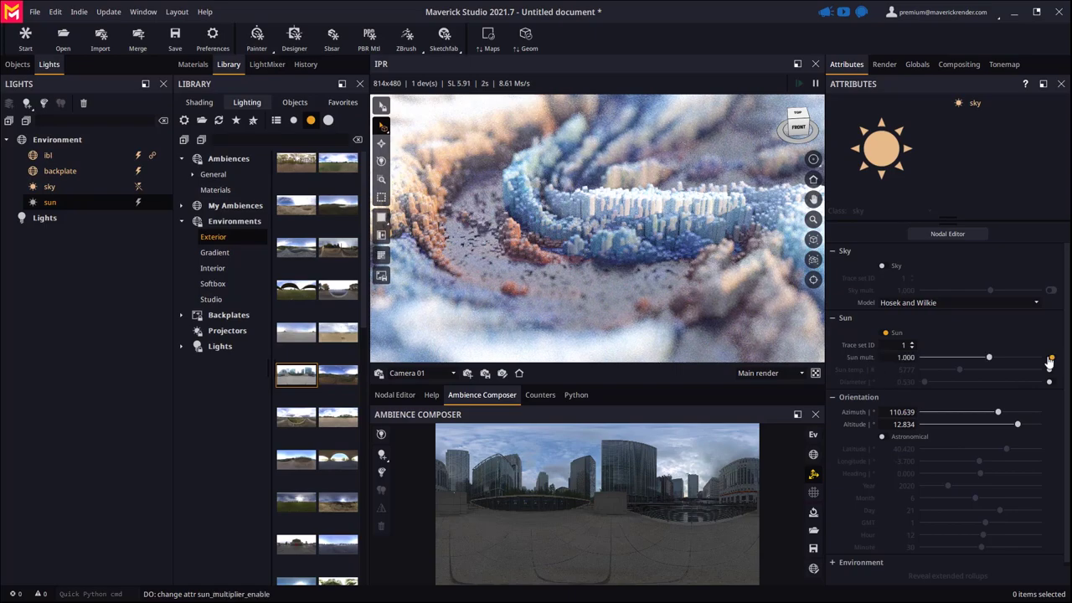
drag(990, 359, 994, 358)
drag(540, 384, 499, 415)
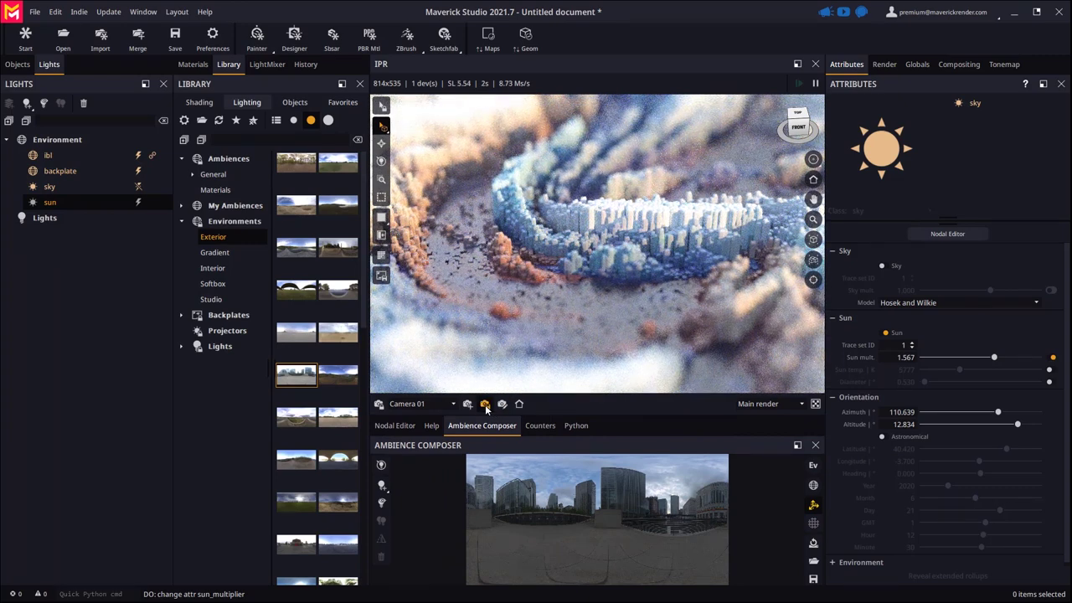
Grade the tonemap with contrast 2.443, saturation 1.797, vibrance 0.046, midtones 1.152 and blacks 0.691.
click(1003, 65)
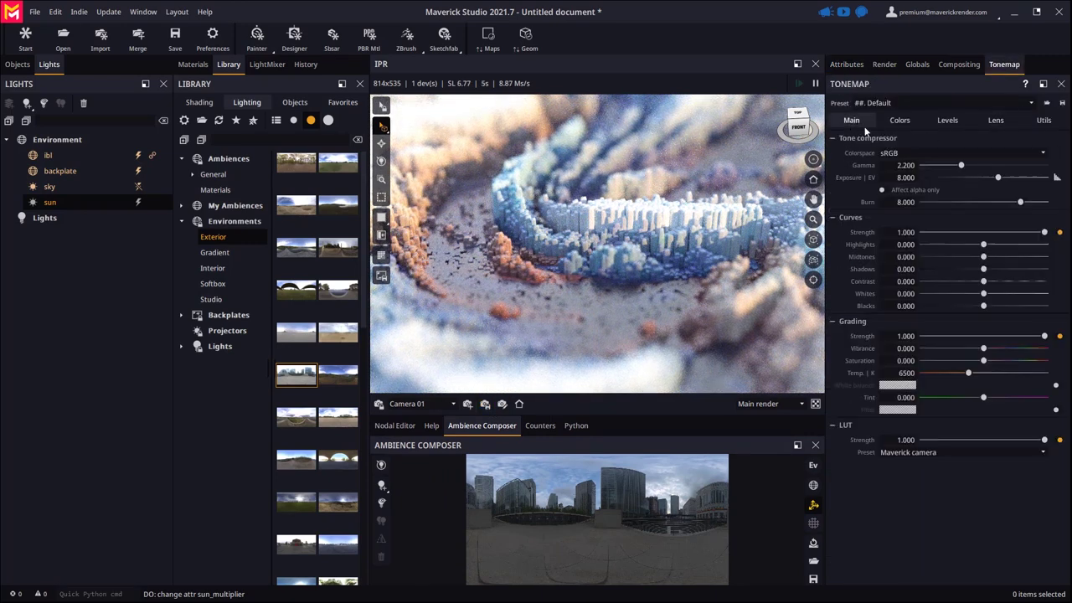
drag(983, 281, 999, 286)
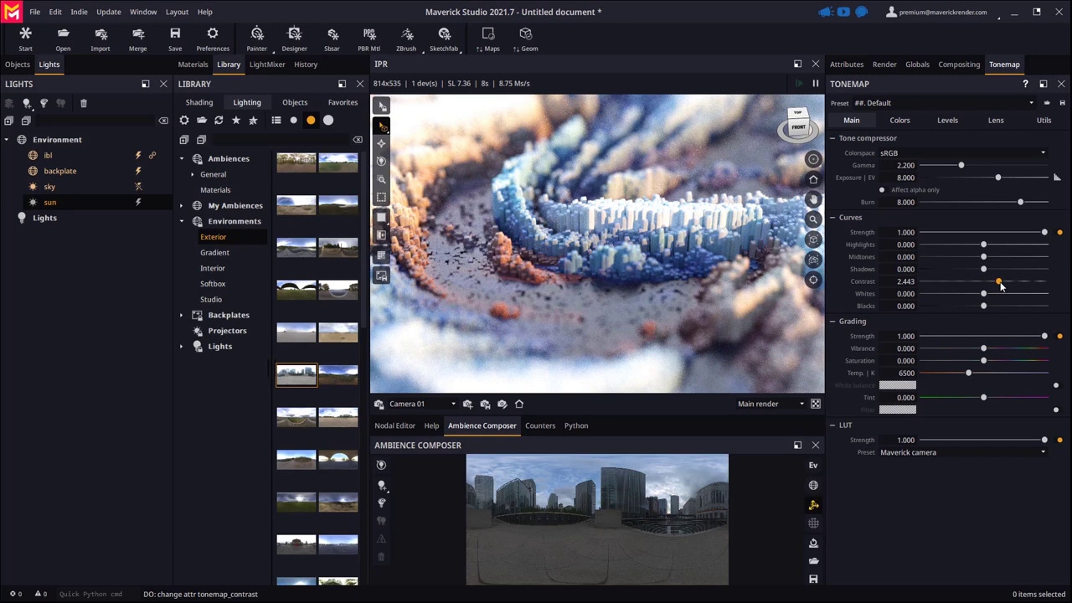
drag(983, 360, 1004, 362)
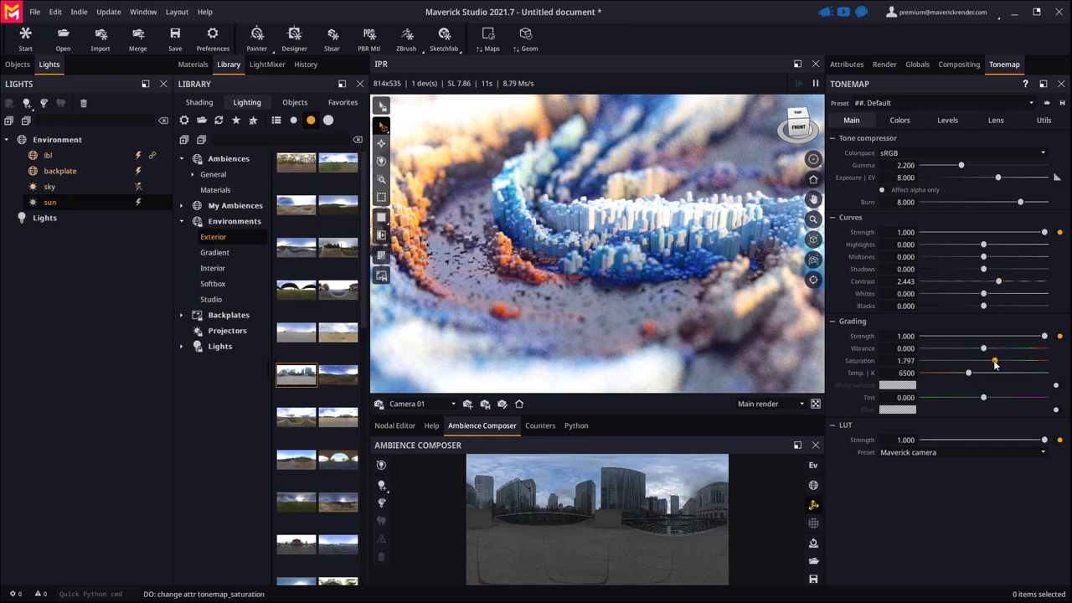
click(984, 348)
drag(984, 259, 994, 262)
click(990, 305)
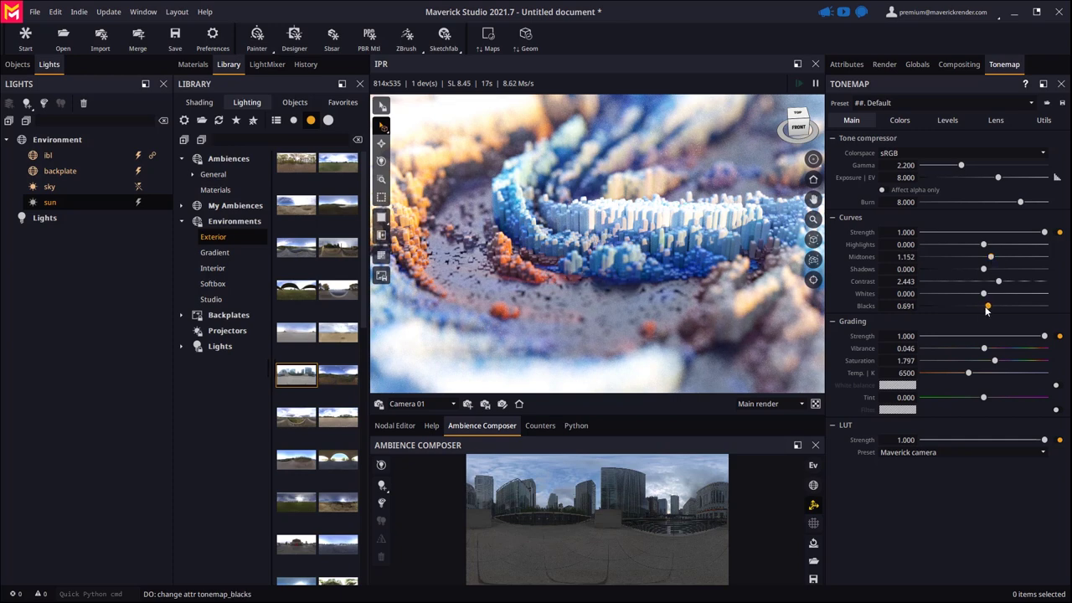
Enable a lens vignette with hardness 0.295 and midpoint 0.078, and enable bloom at 0.525.
click(996, 122)
click(1056, 153)
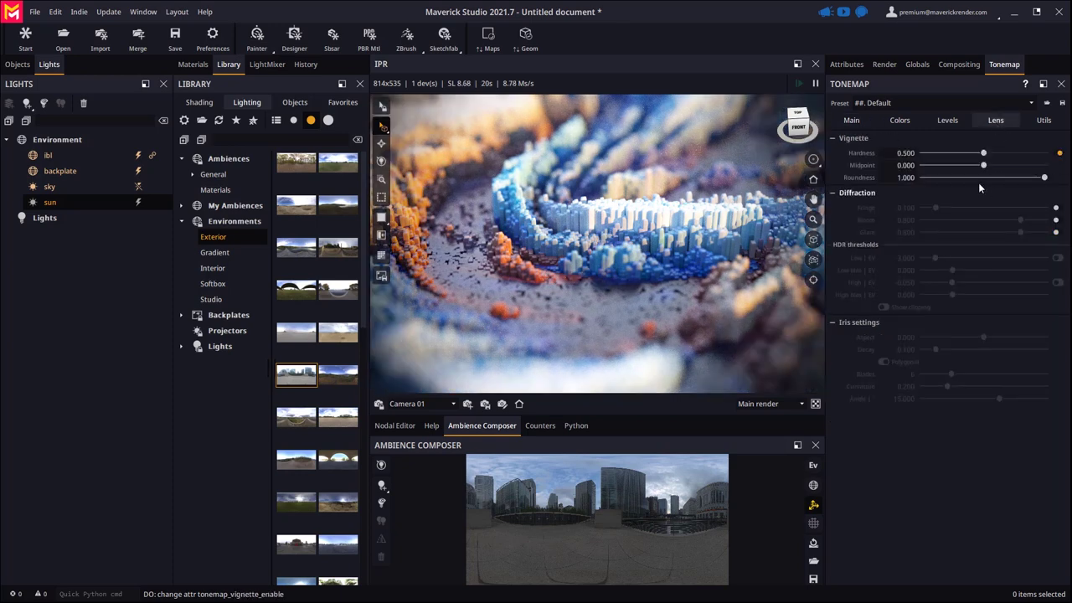
mouse_move(983, 154)
mouse_down()
mouse_move(958, 154)
mouse_move(990, 169)
mouse_up()
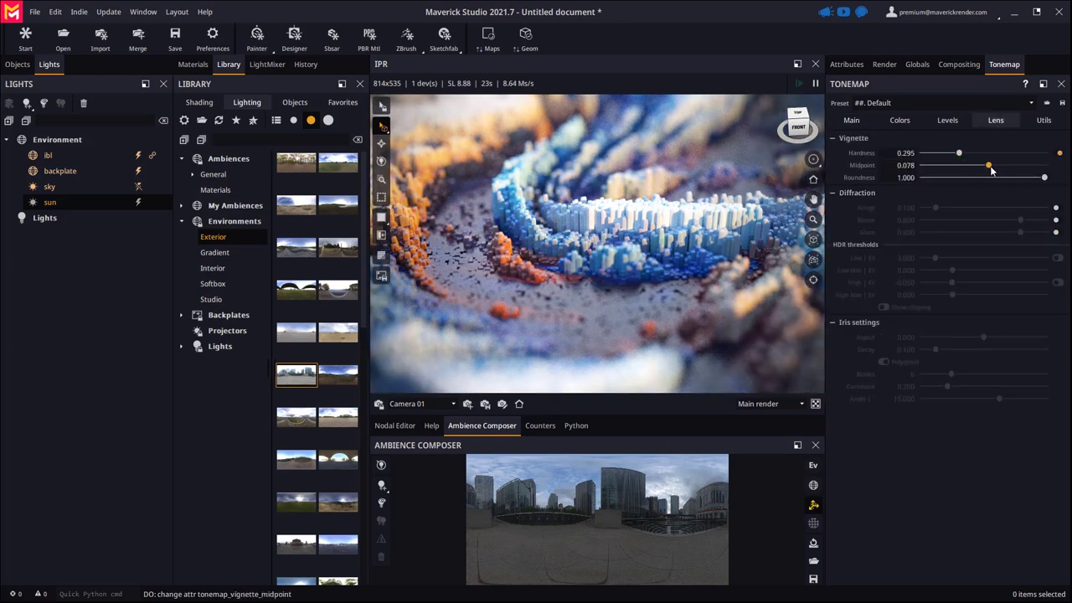
click(1057, 220)
mouse_move(1010, 220)
mouse_down()
mouse_move(984, 221)
mouse_move(991, 227)
mouse_up()
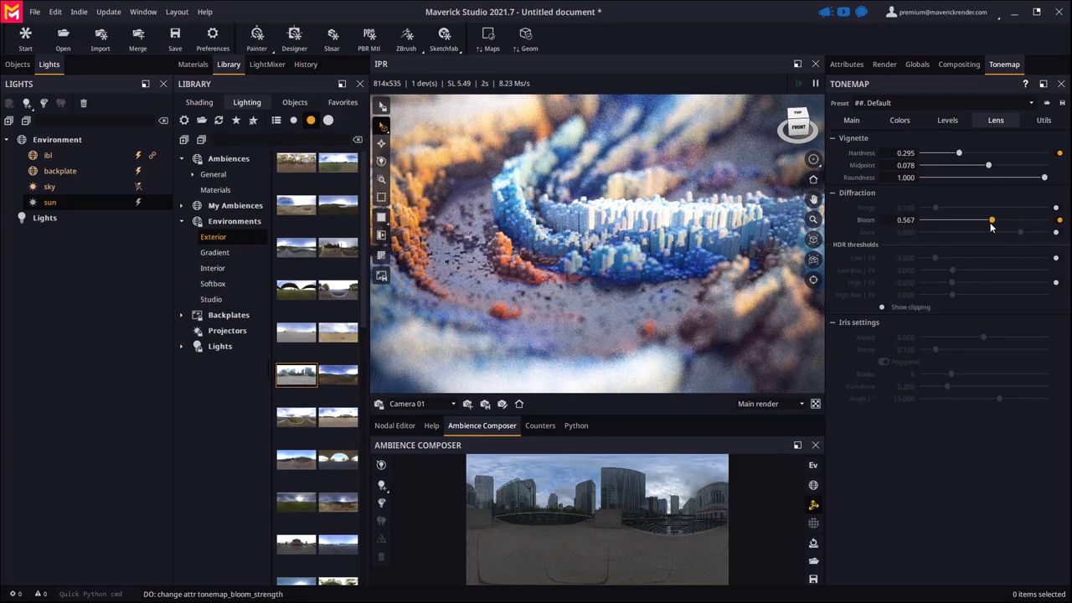
Turn on denoising for the interactive render and inspect the blue and white ridge with the frame blow-up tool.
click(381, 257)
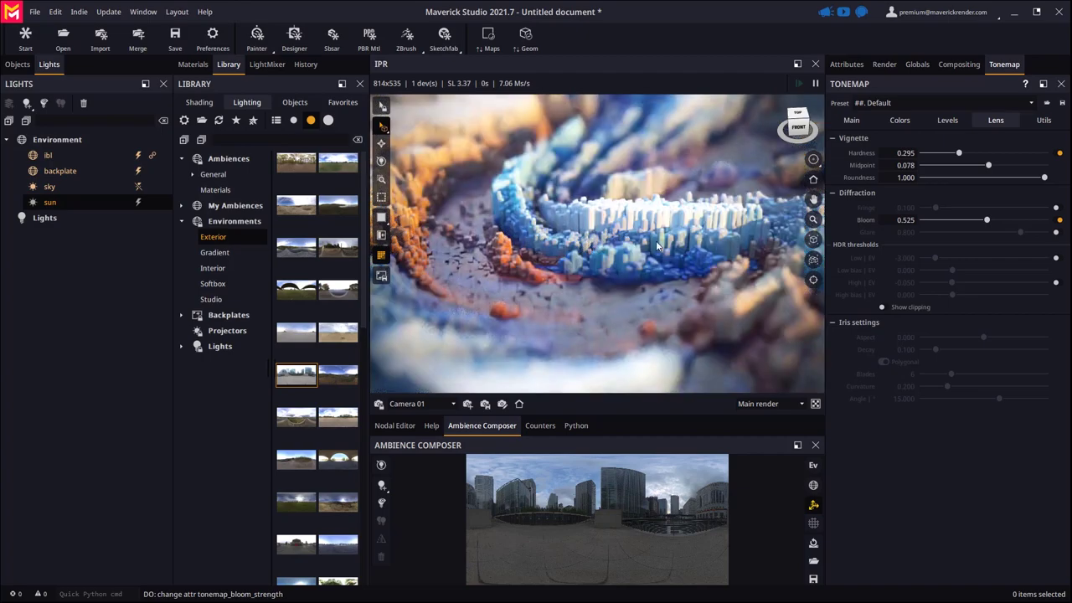
click(381, 180)
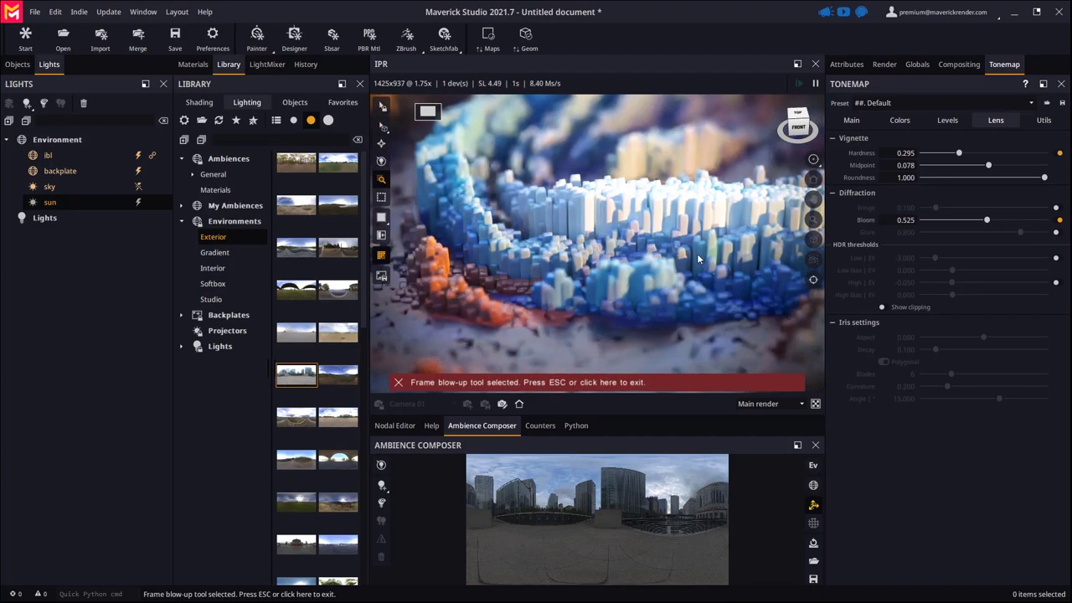
drag(515, 242, 680, 280)
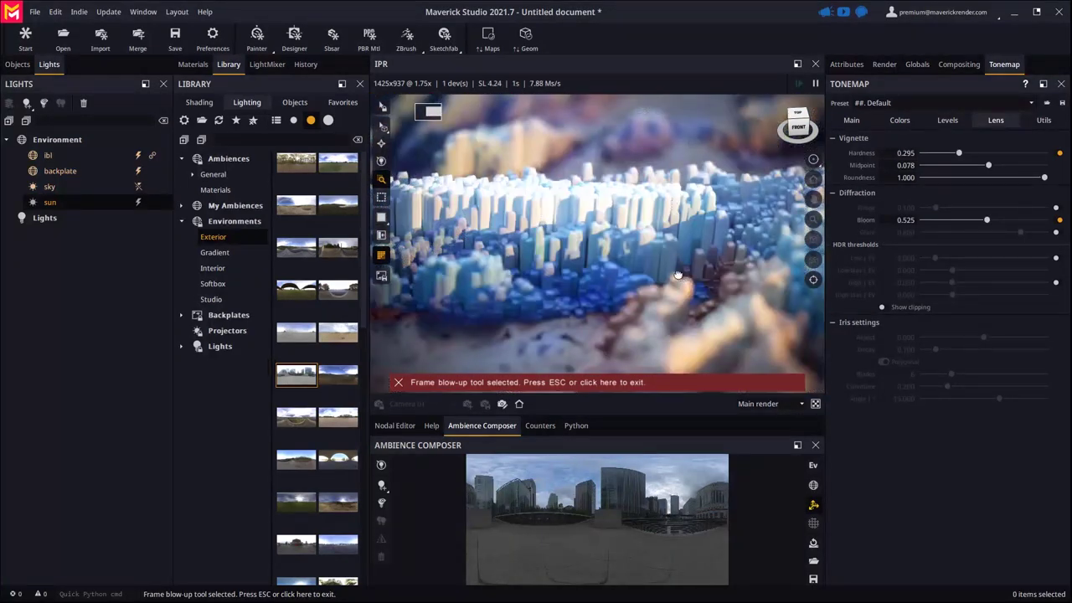
click(565, 386)
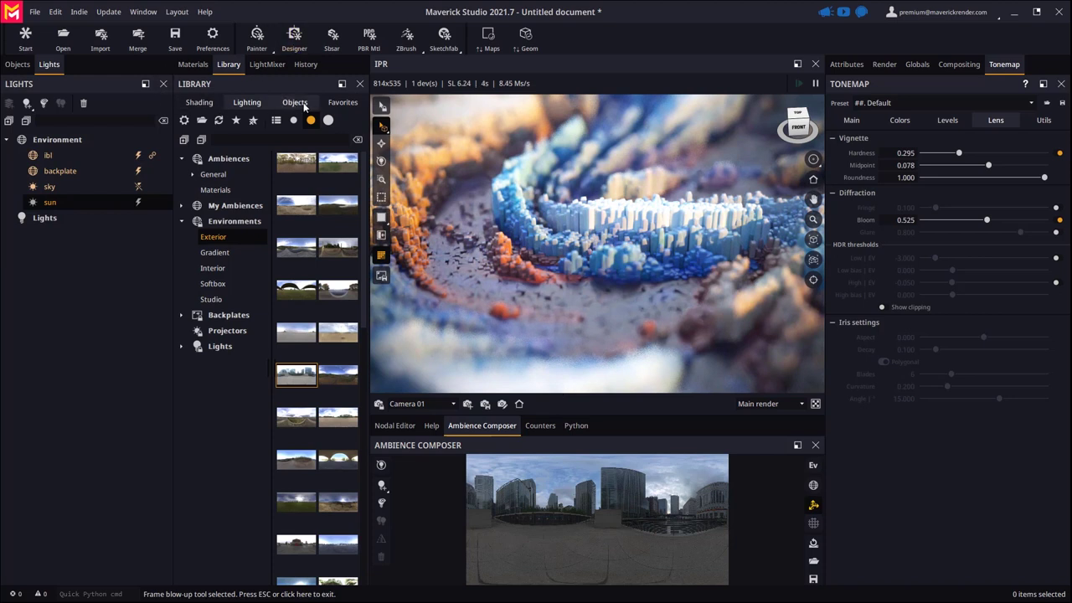
Add the Source_BoxHole object from the library's scatter sources and assign it as instancing source 2 of Scatter 001.
click(295, 103)
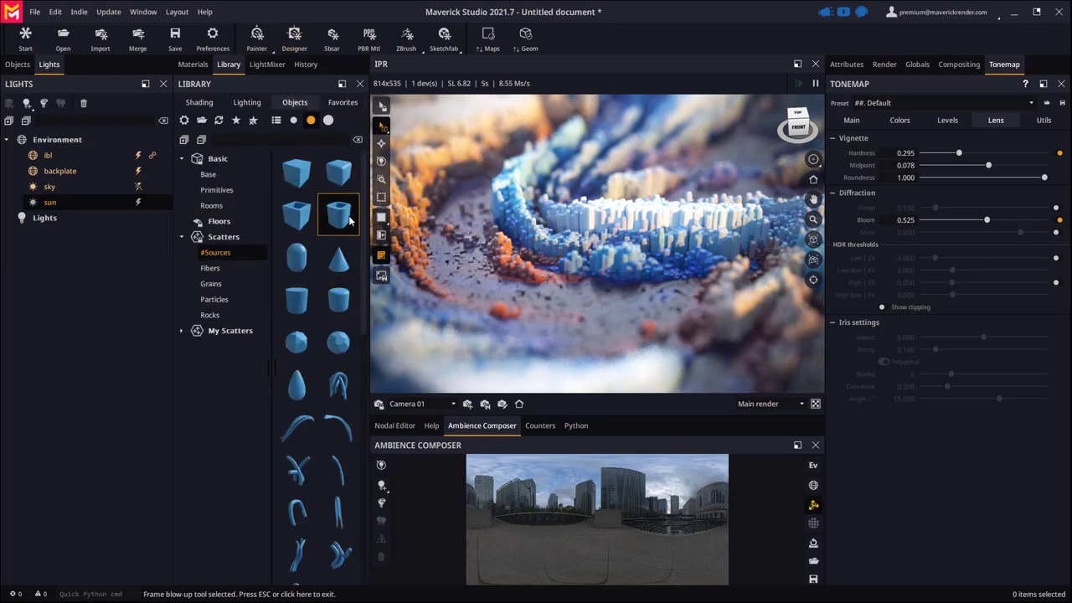
drag(296, 215, 530, 336)
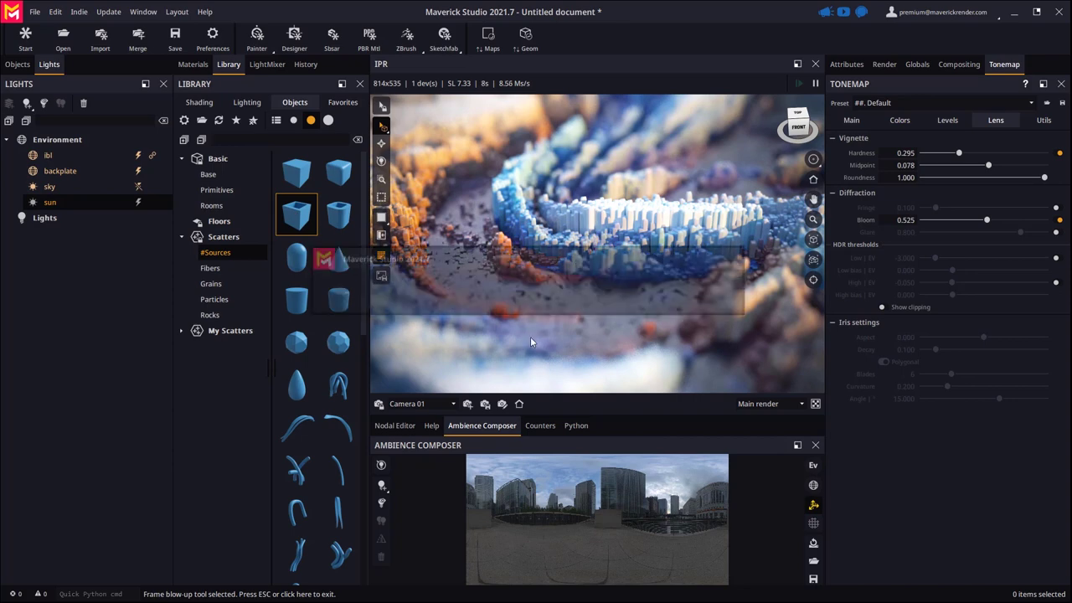
click(17, 65)
click(120, 246)
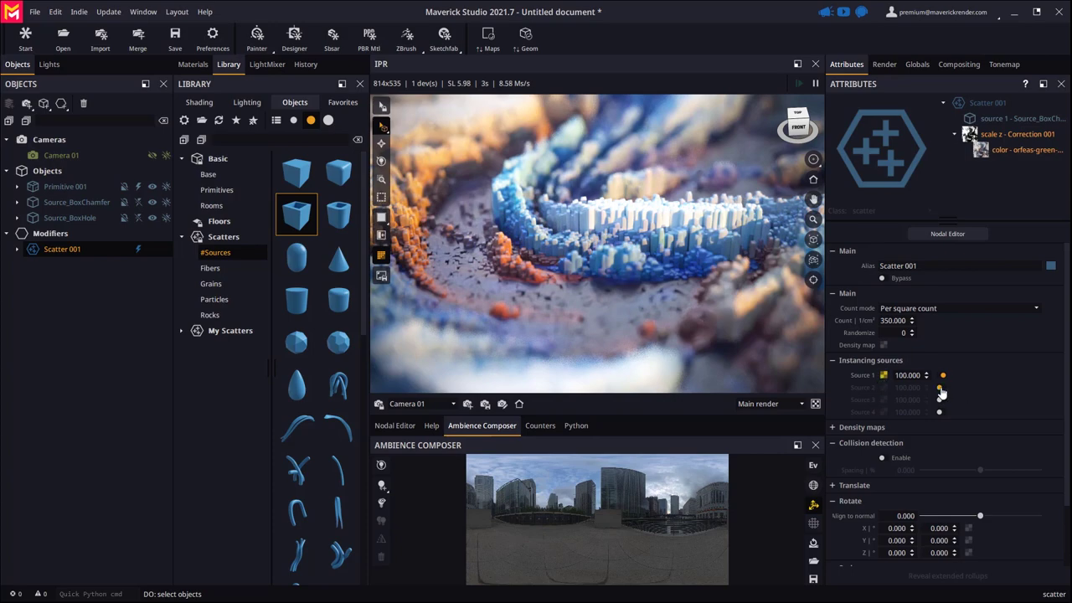
click(939, 389)
click(884, 388)
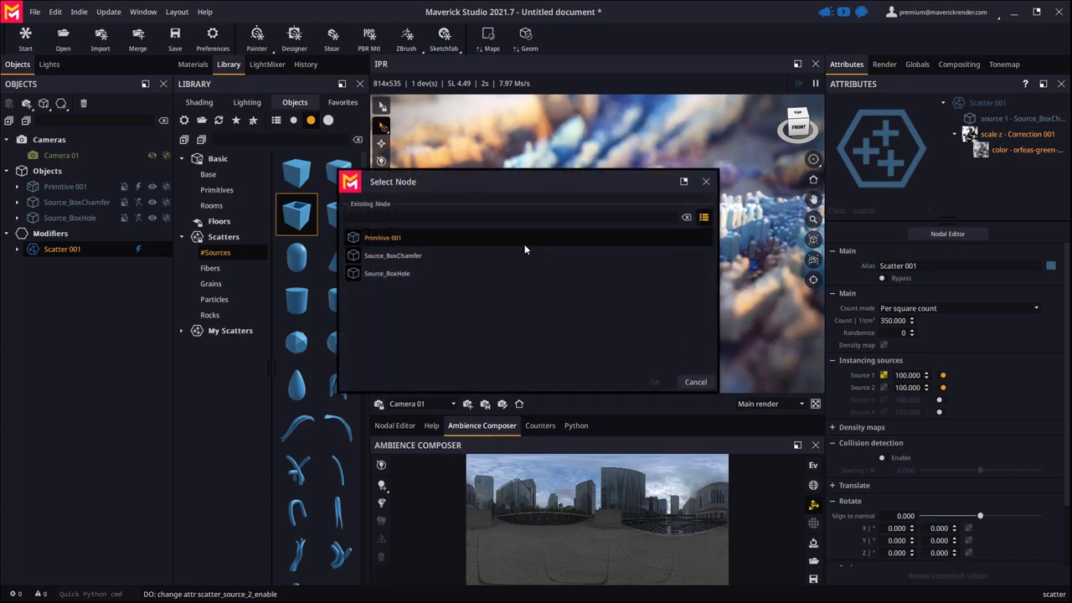
double_click(390, 275)
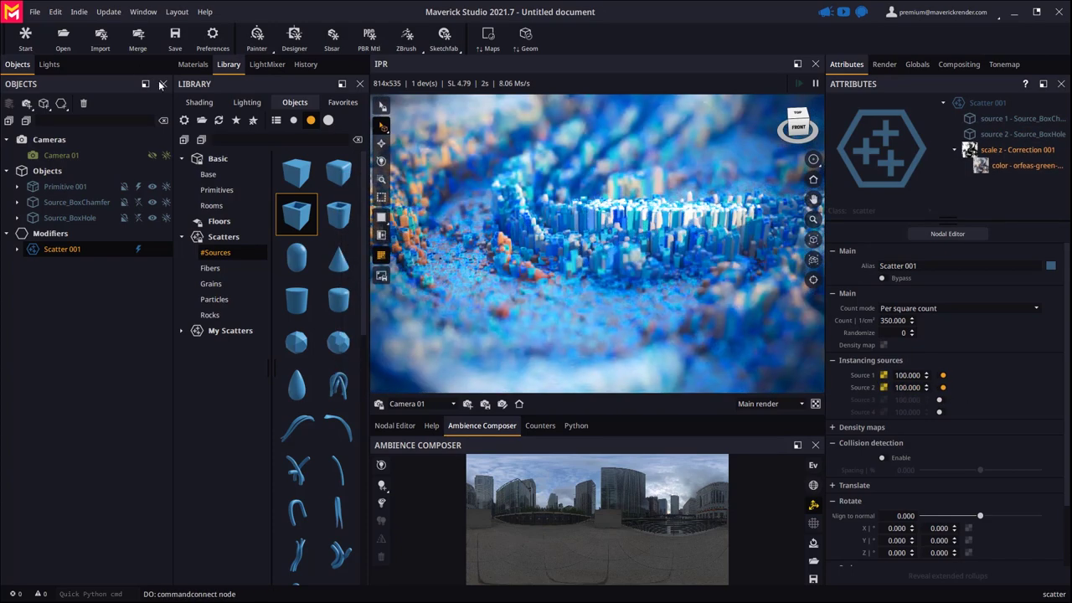
Apply the Plastic 001 material from Source_BoxChamfer to Source_BoxHole.
click(196, 64)
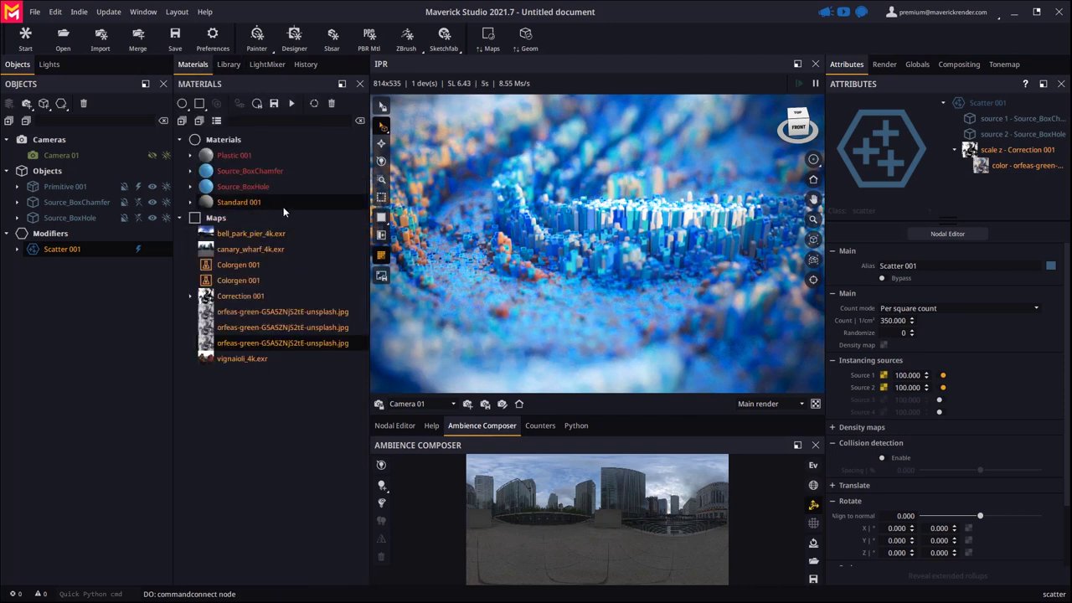
click(17, 201)
click(18, 234)
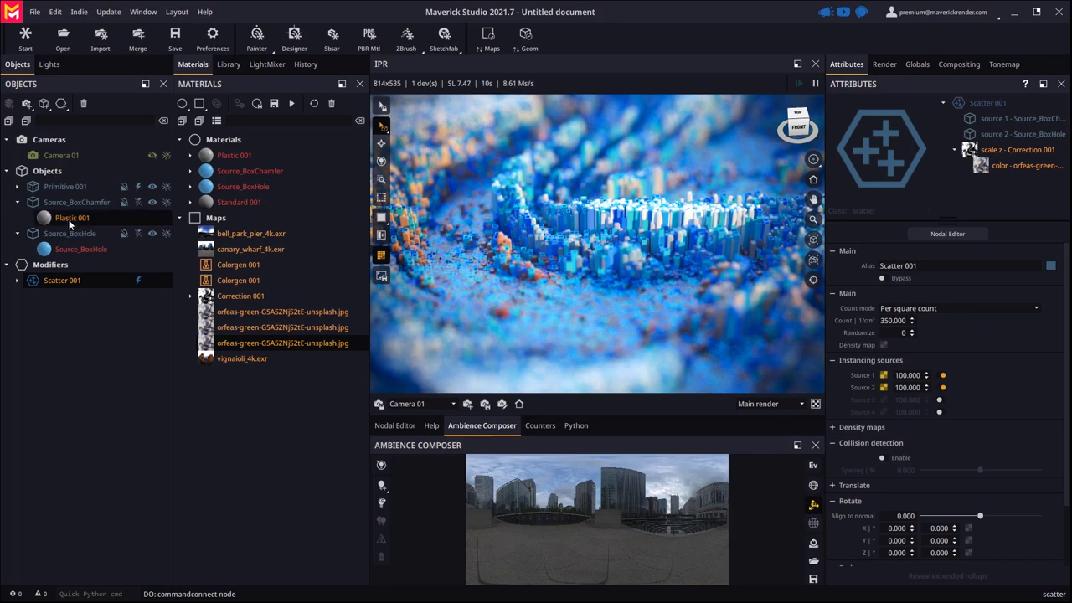
drag(72, 219, 75, 249)
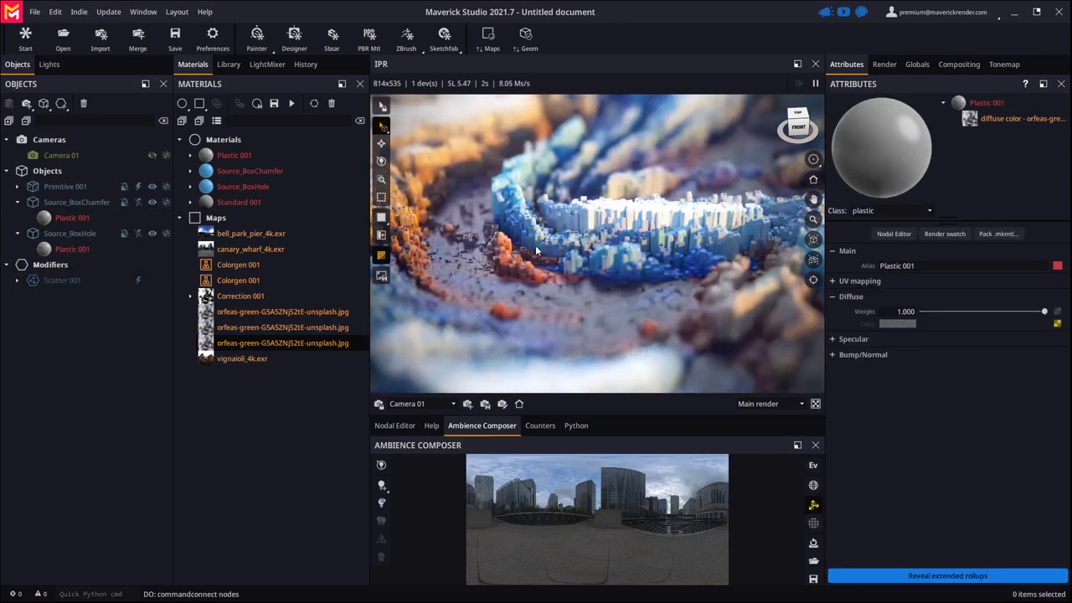
Disable instancing source 1 of Scatter 001 and check the remaining hollow boxes with the frame blow-up tool.
click(67, 280)
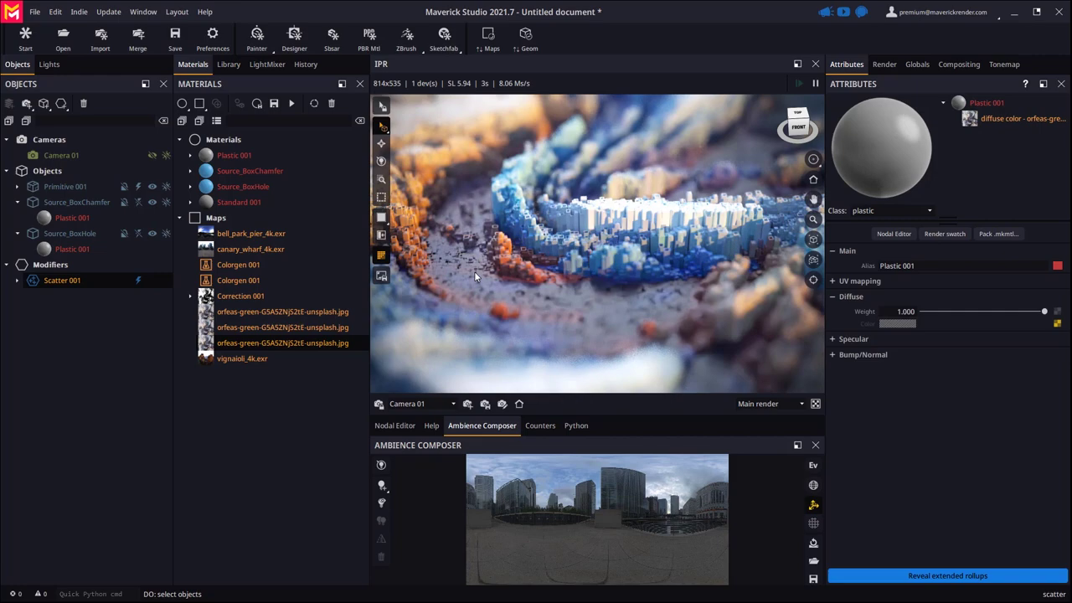
click(382, 179)
scroll(492, 231, up, 2)
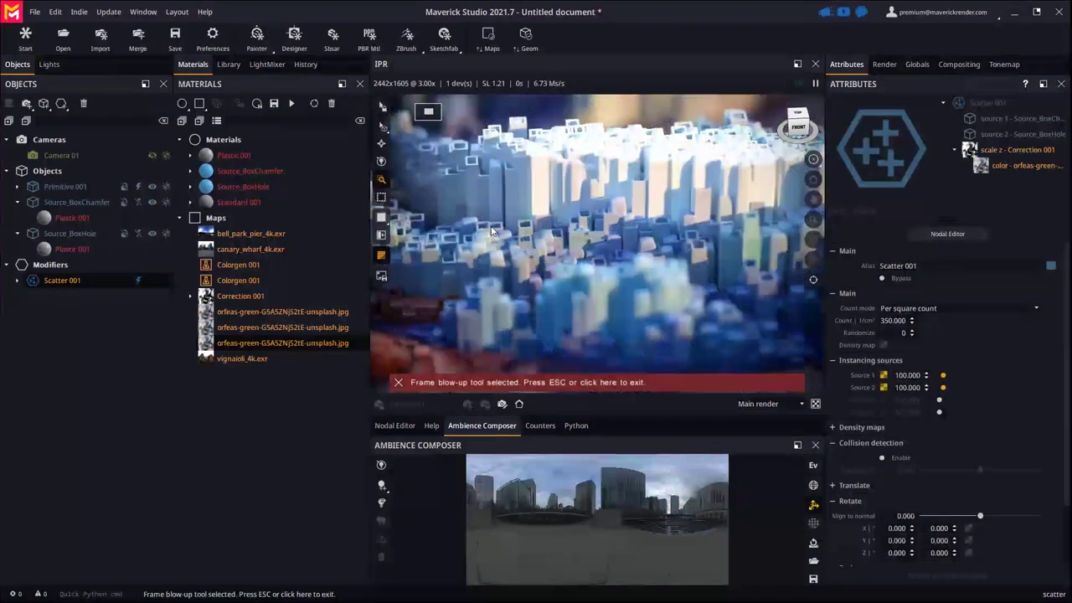
click(942, 377)
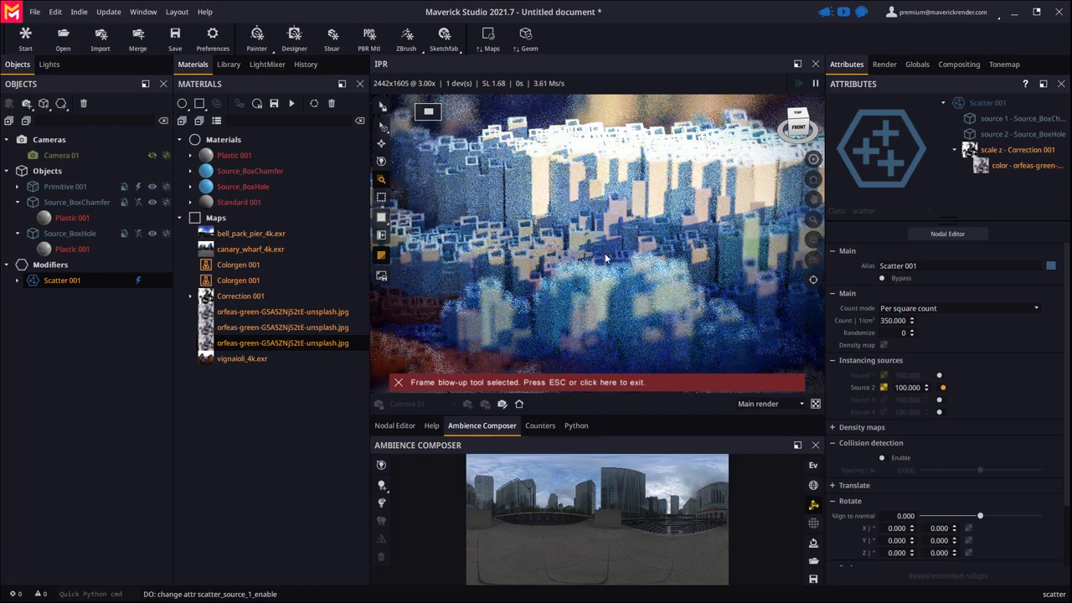
click(534, 383)
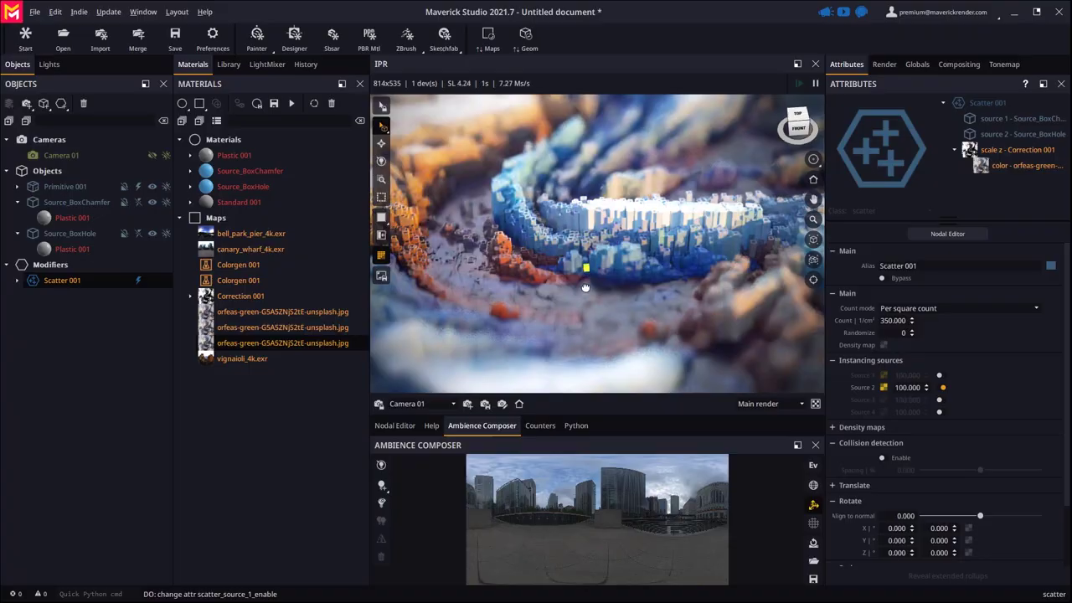
Reframe Camera 01 closer to the ridge from a new oblique angle, refocus on it, and examine the hollow boxes enlarged.
click(585, 288)
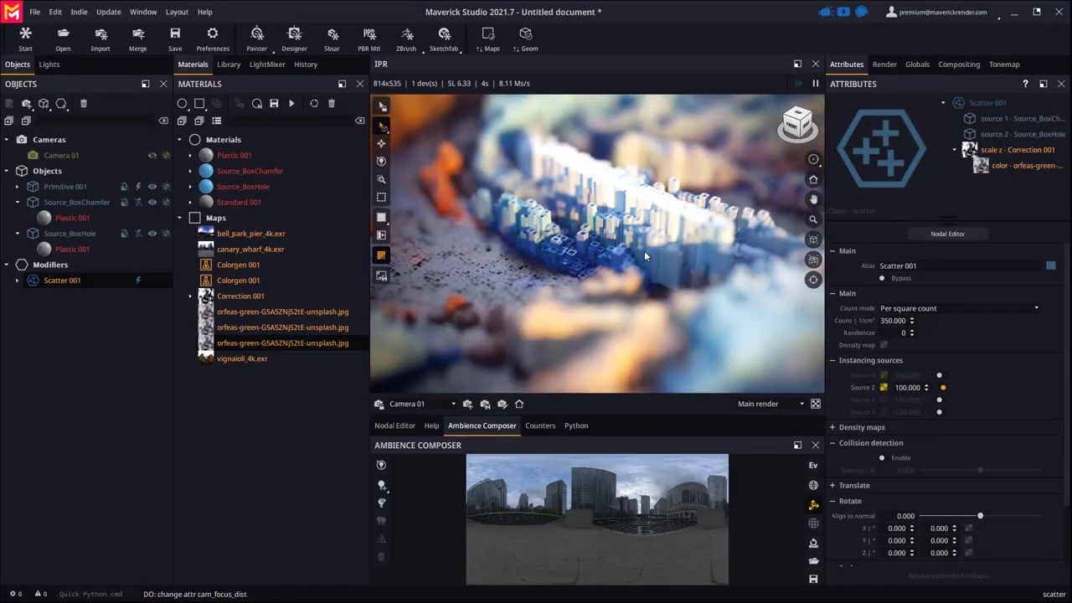
click(382, 179)
scroll(490, 207, up, 2)
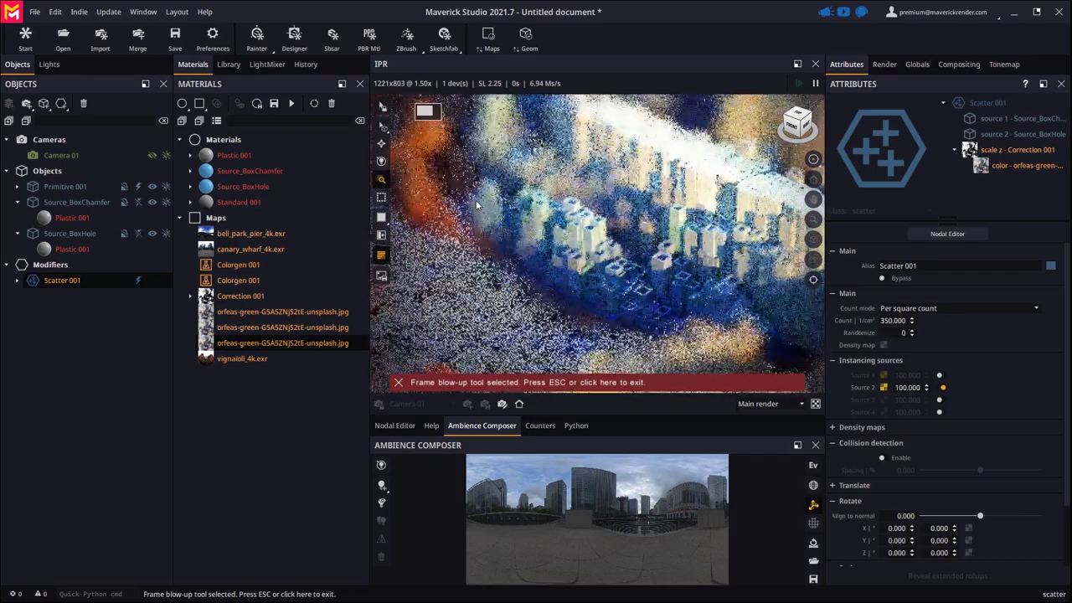
drag(722, 311, 502, 268)
middle_click(658, 303)
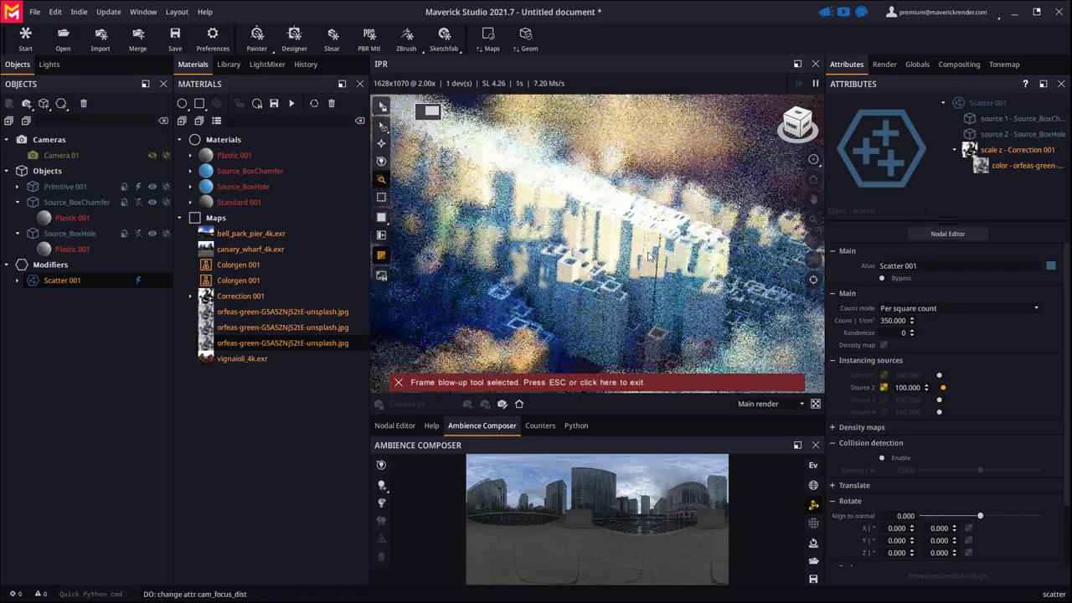
Examine the hollow boxes in several other areas of the enlarged render and exit the frame blow-up tool.
drag(629, 305, 596, 249)
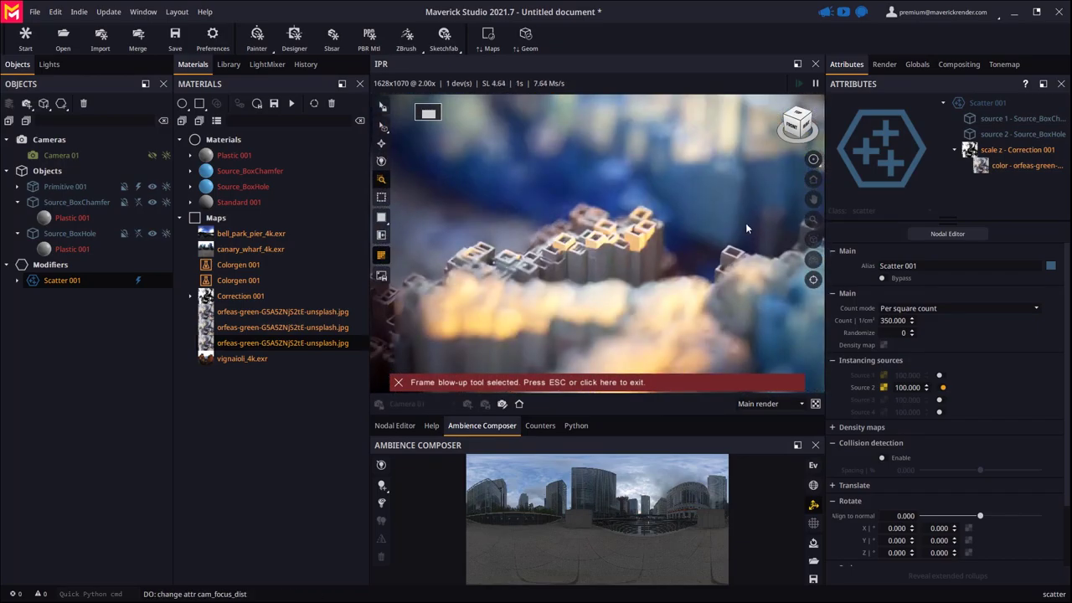
click(747, 228)
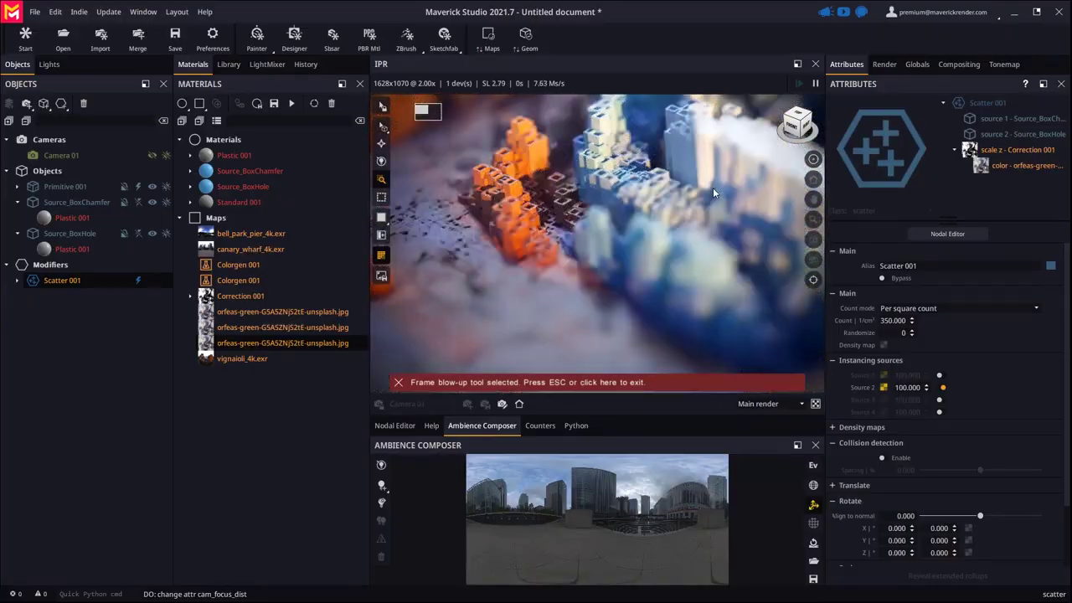
click(713, 194)
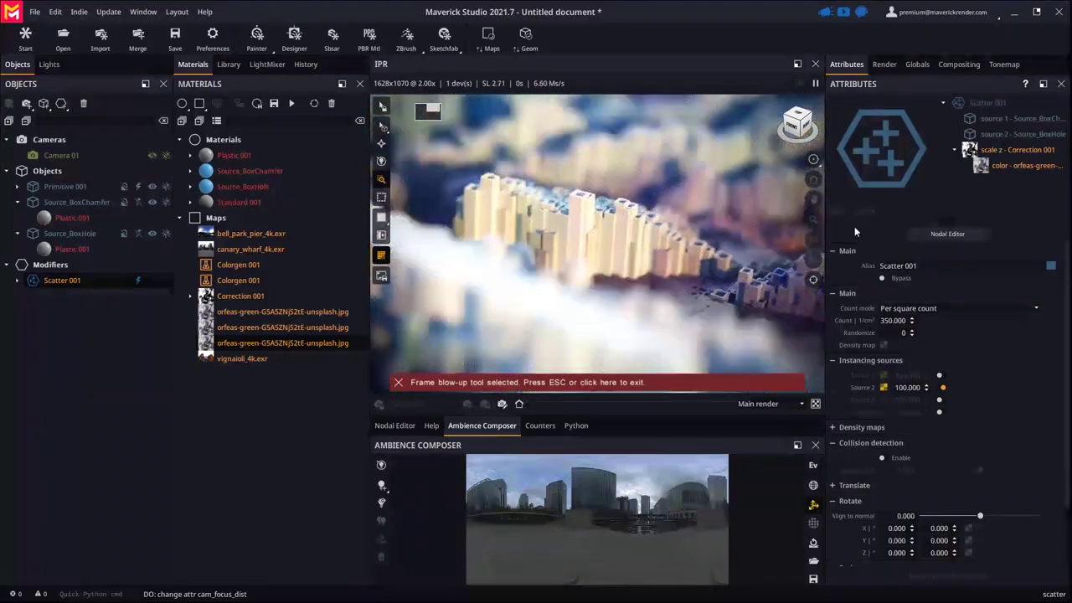
key(Escape)
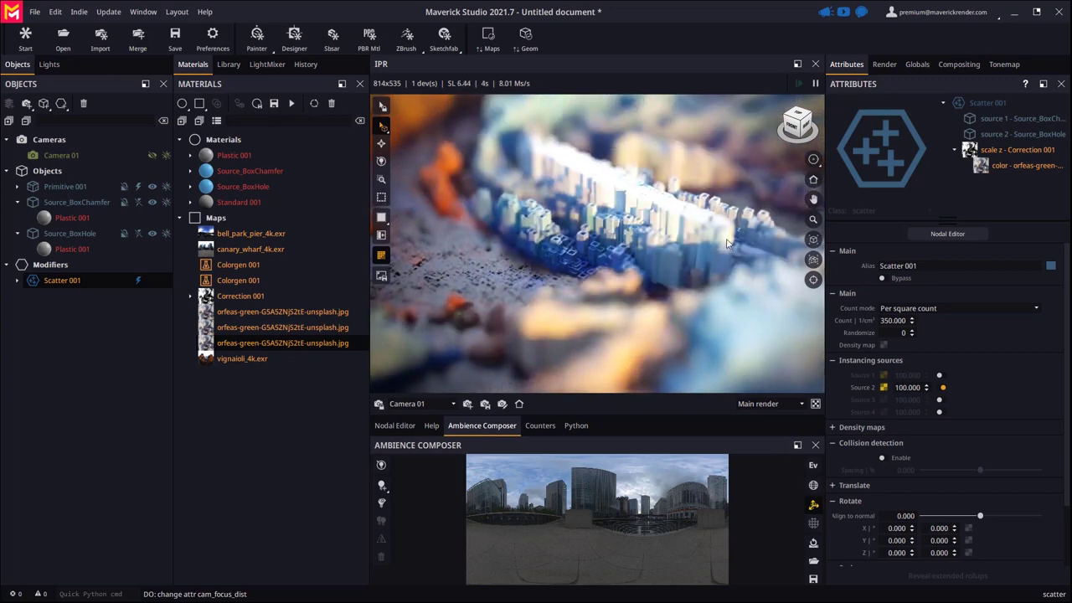
Open the Scatter sample scene from the start screen.
click(25, 38)
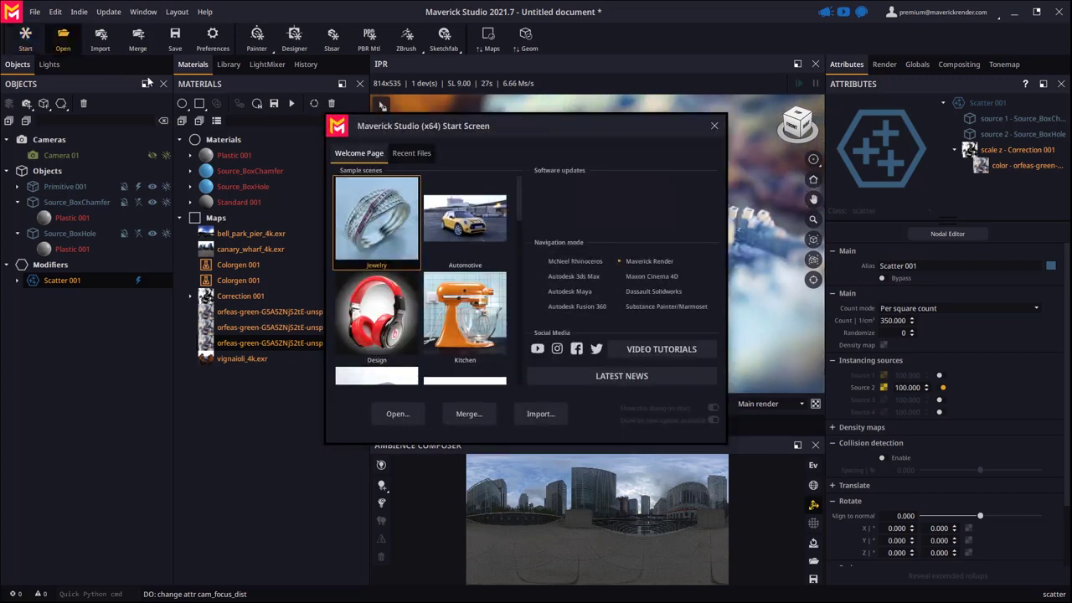
drag(519, 198, 517, 360)
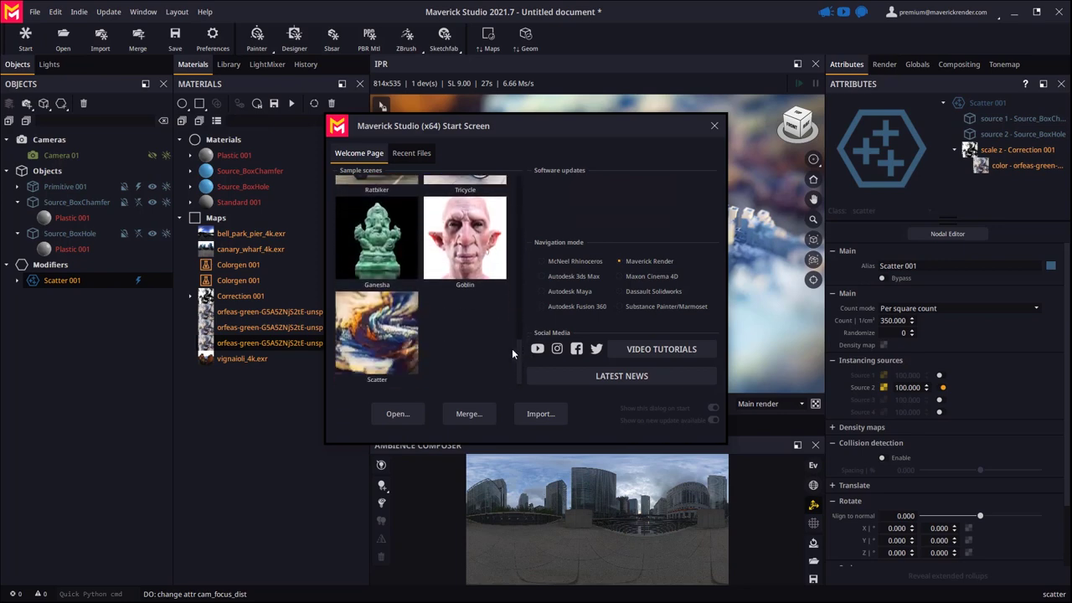
click(376, 331)
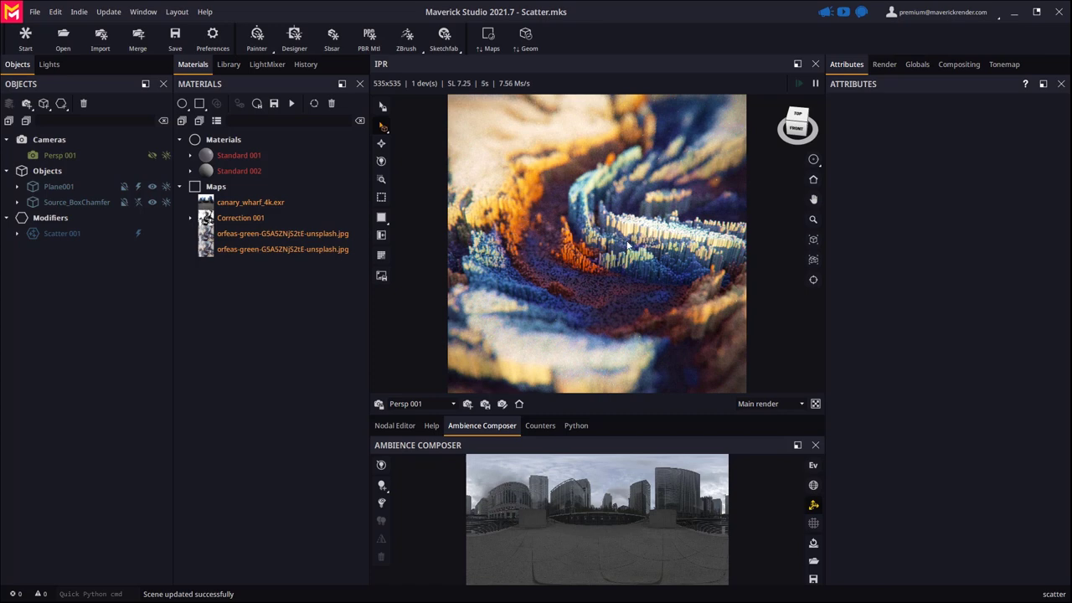
Inspect the sample scene's ridge and orange columns with the frame blow-up tool, and refocus Persp 001 on the purple boxes behind the orange columns.
click(381, 179)
click(623, 237)
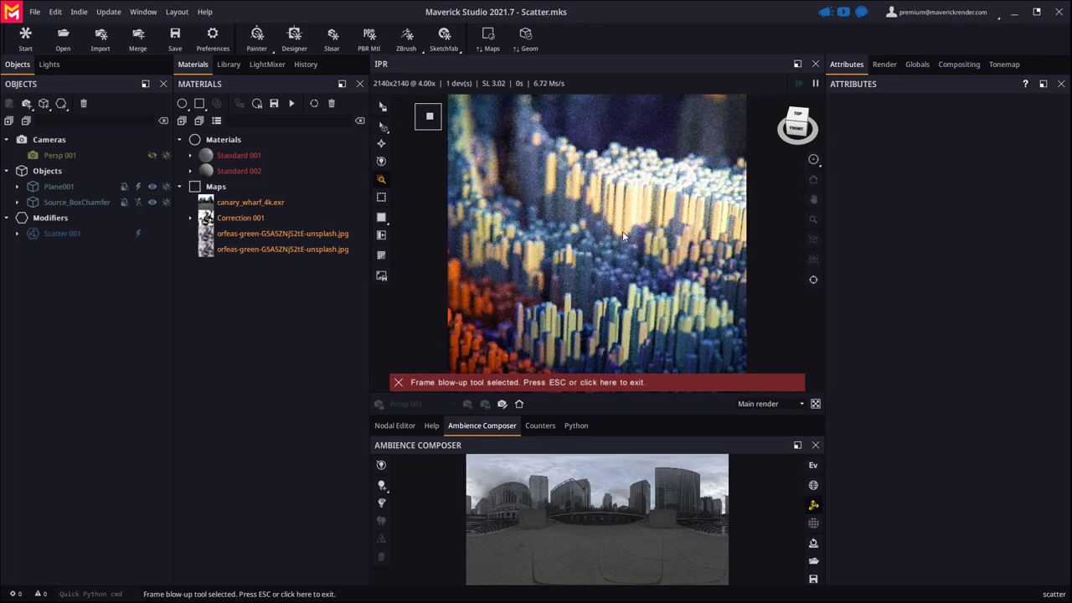
click(667, 249)
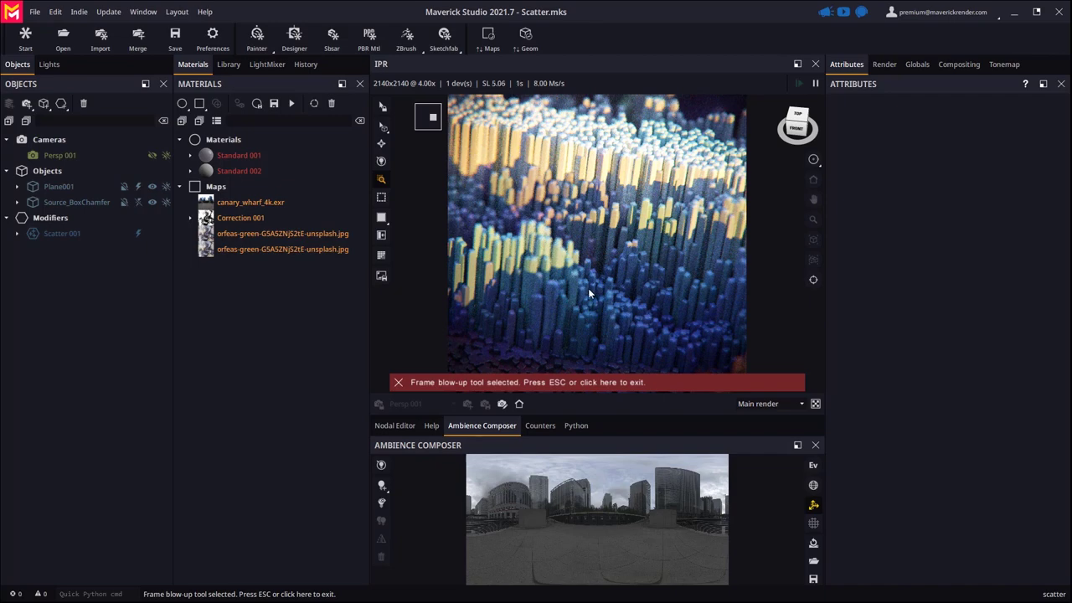
drag(590, 293, 674, 273)
drag(586, 242, 717, 335)
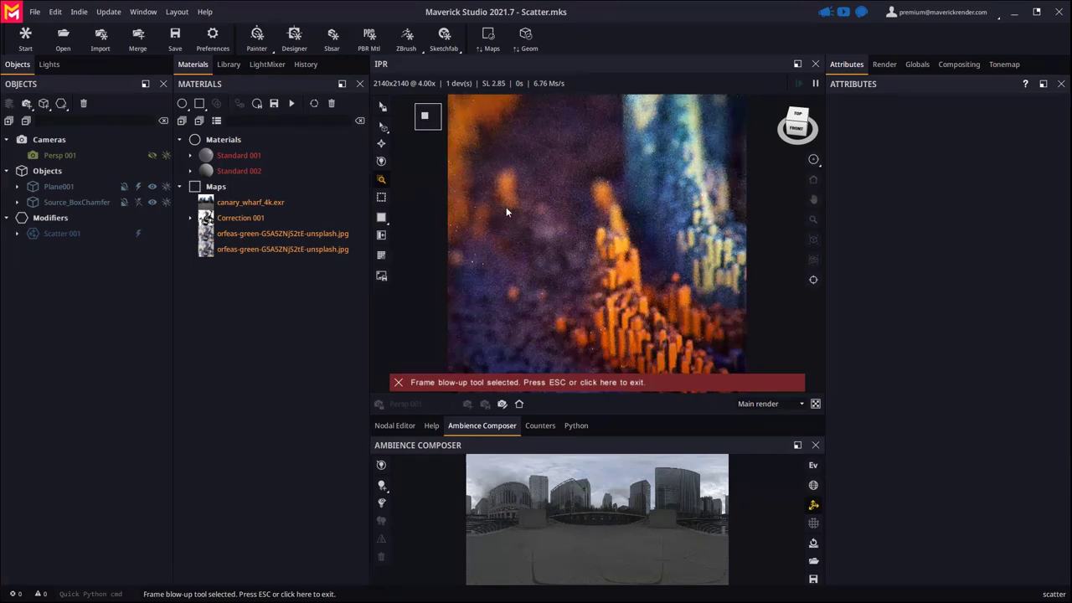
click(577, 265)
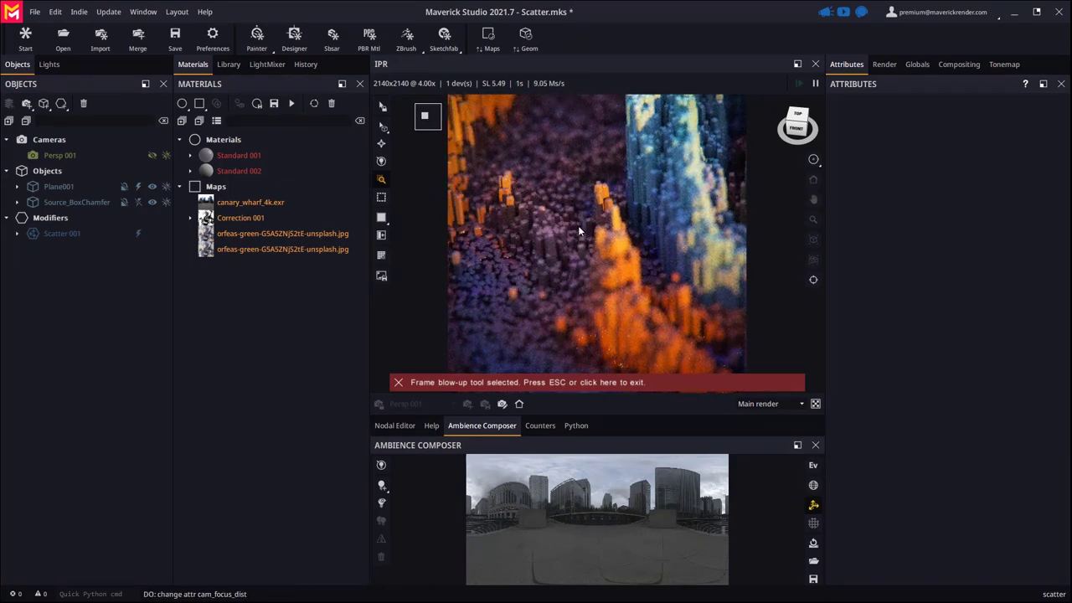